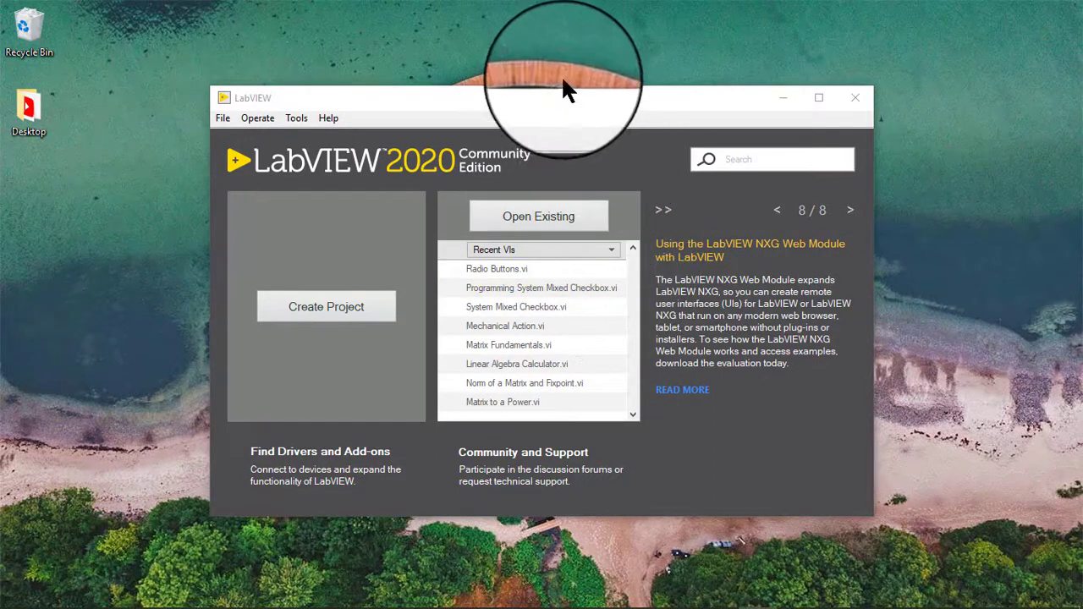
Create a new blank VI from the LabVIEW start window with Ctrl+N.
left_click(557, 99)
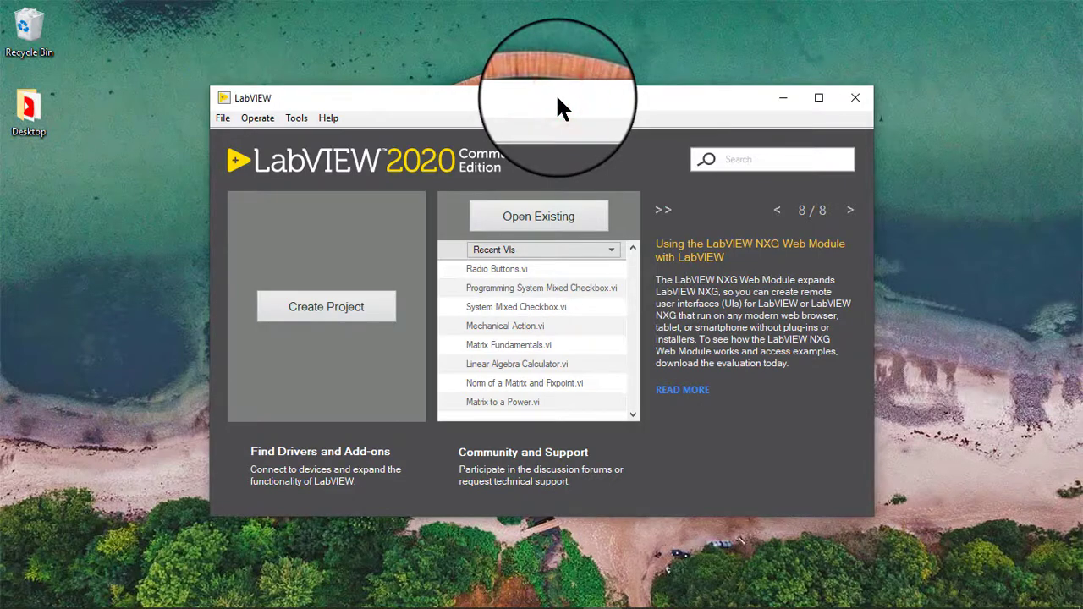
key("ctrl+n")
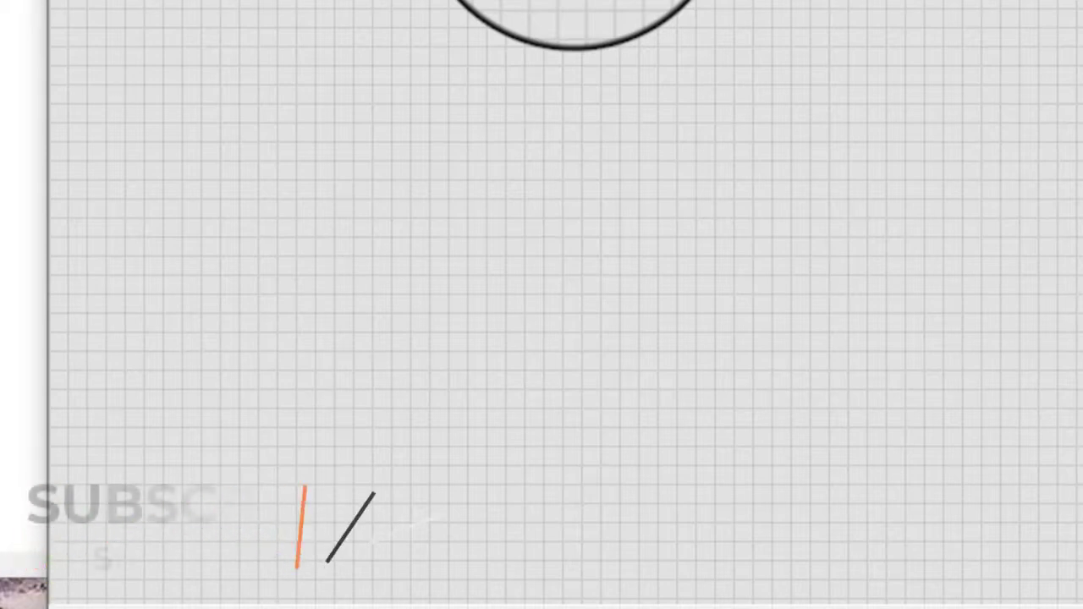
Place a Boolean push button on the front panel and label it 'OFF (Off)'.
right_click(548, 5)
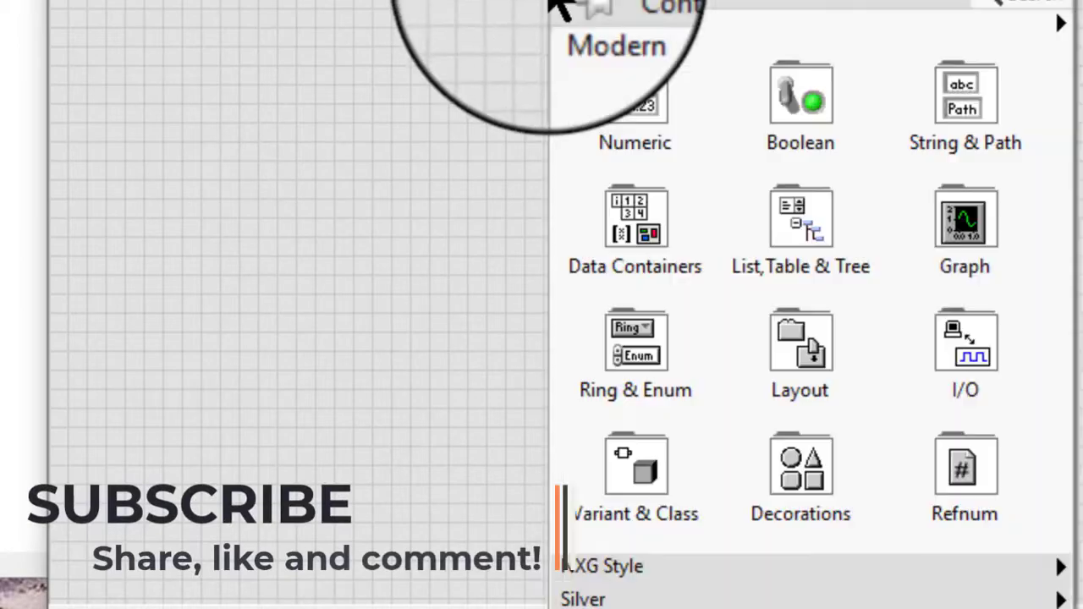
mouse_move(804, 105)
left_click(1003, 255)
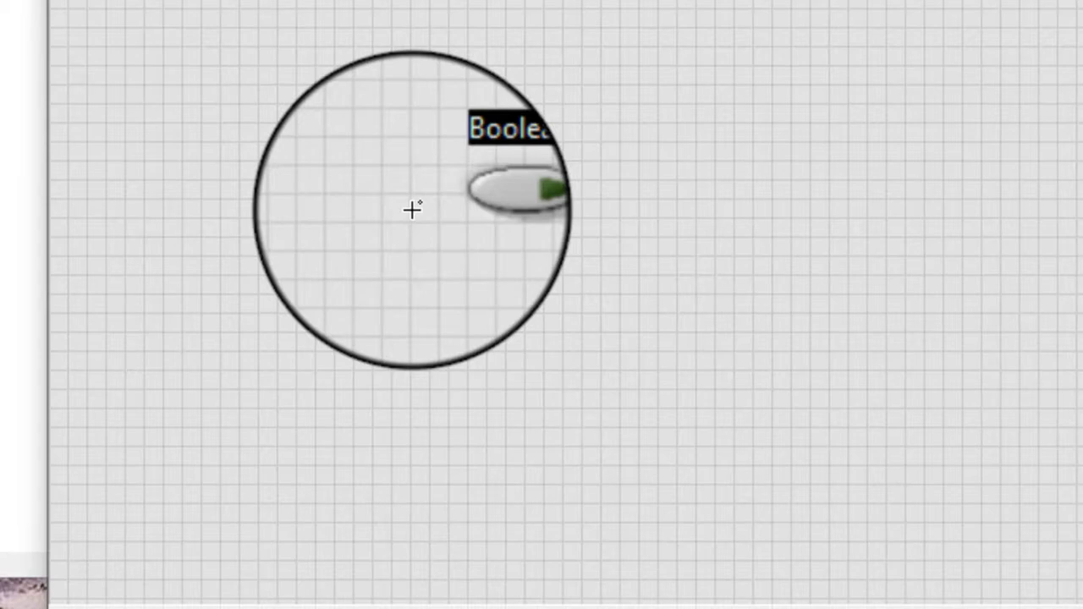
type("OFF")
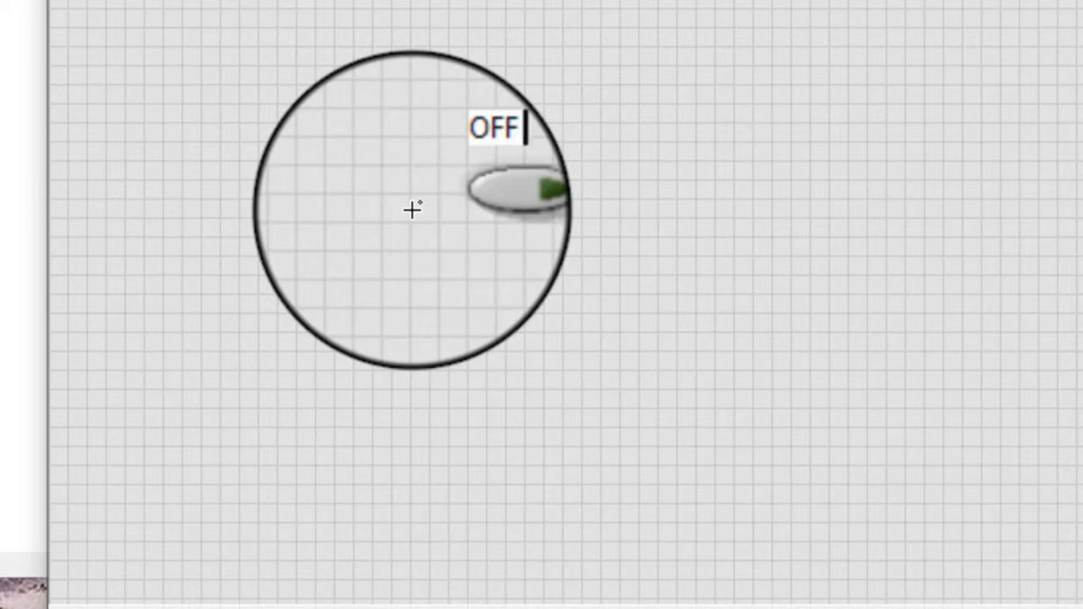
type(" (C")
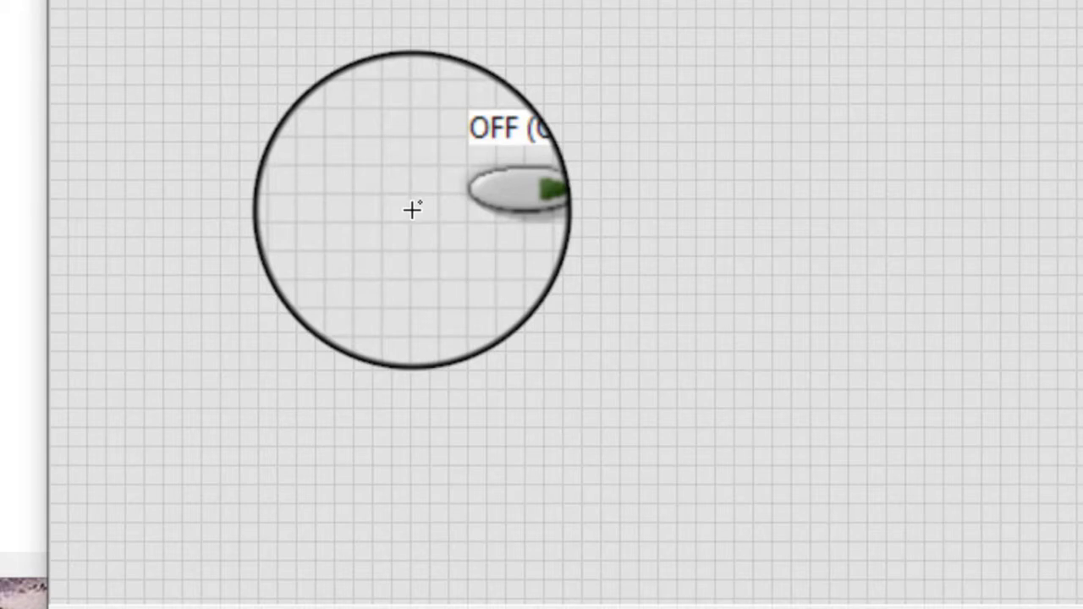
type("ff)")
left_click(660, 43)
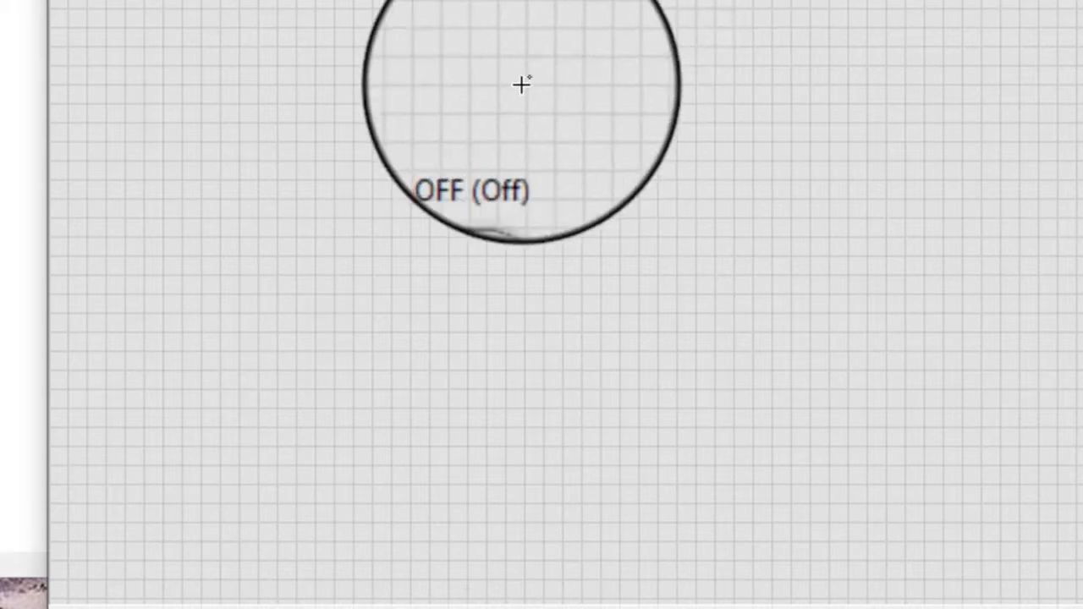
Delete the OFF (Off) switch and place a new, enlarged 'Boolean' push button at upper left.
left_click_drag(321, 97, 756, 352)
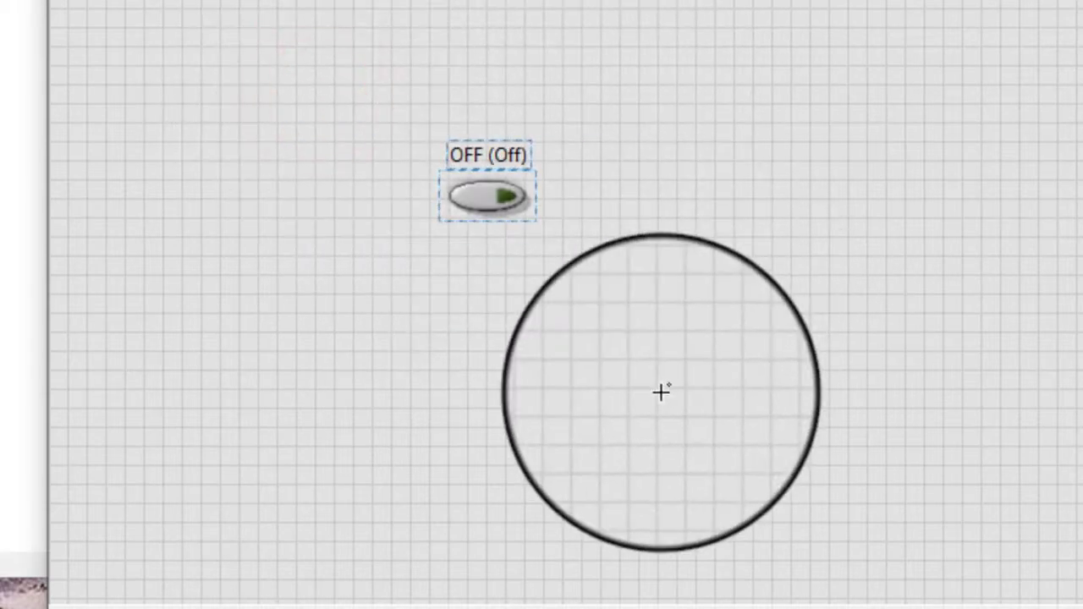
key("Delete")
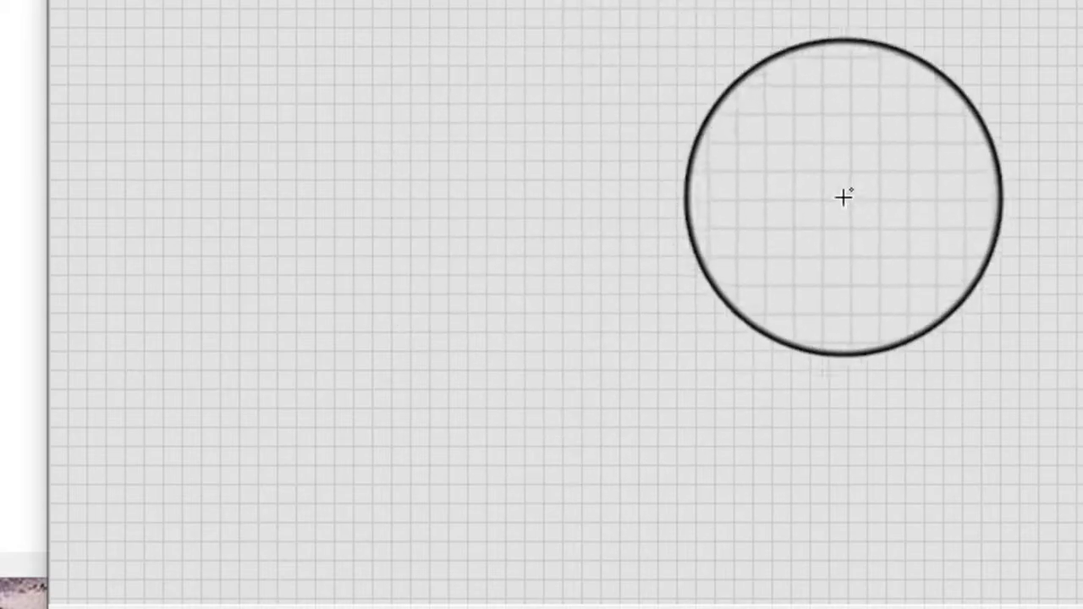
right_click(734, 39)
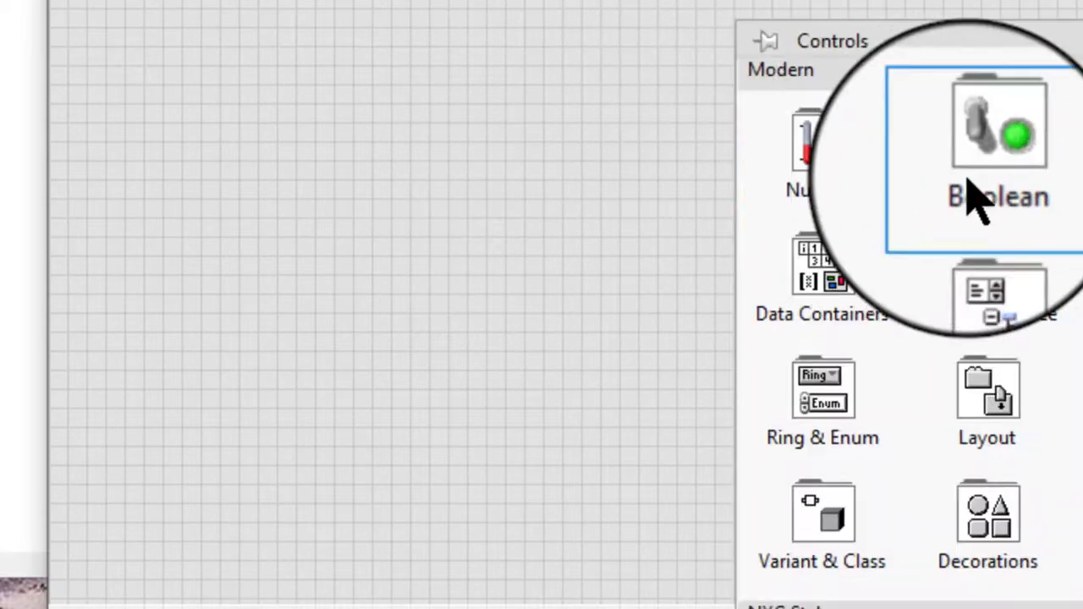
mouse_move(947, 169)
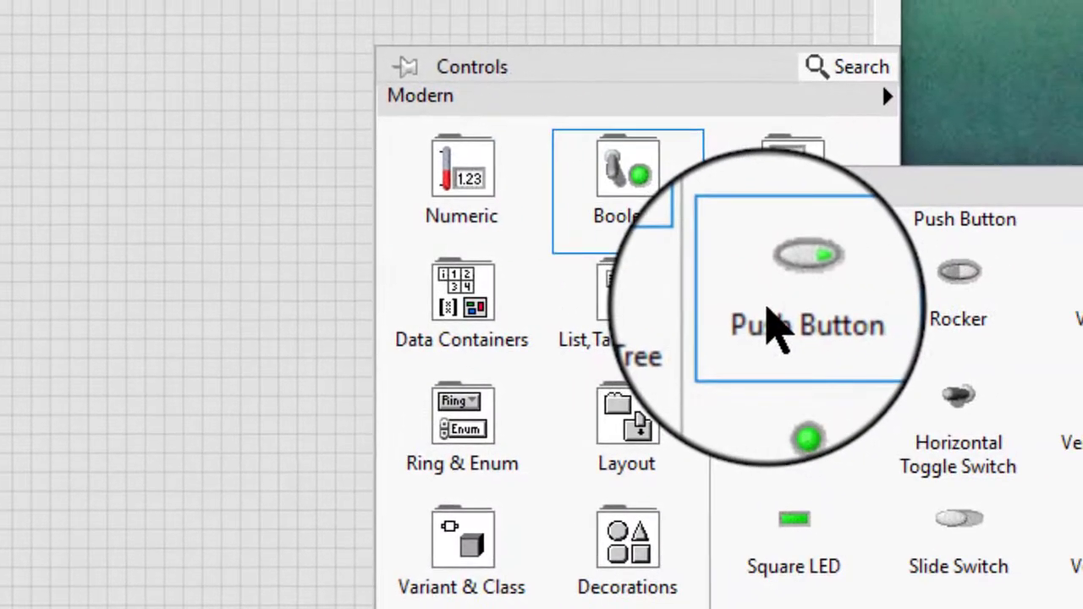
left_click(766, 309)
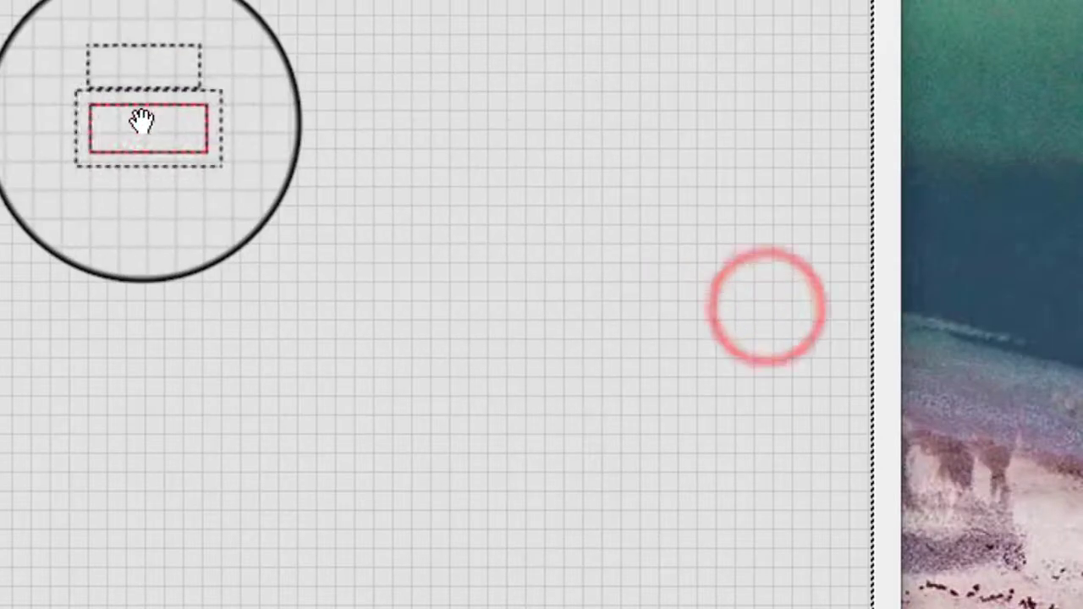
left_click(144, 127)
left_click(173, 139)
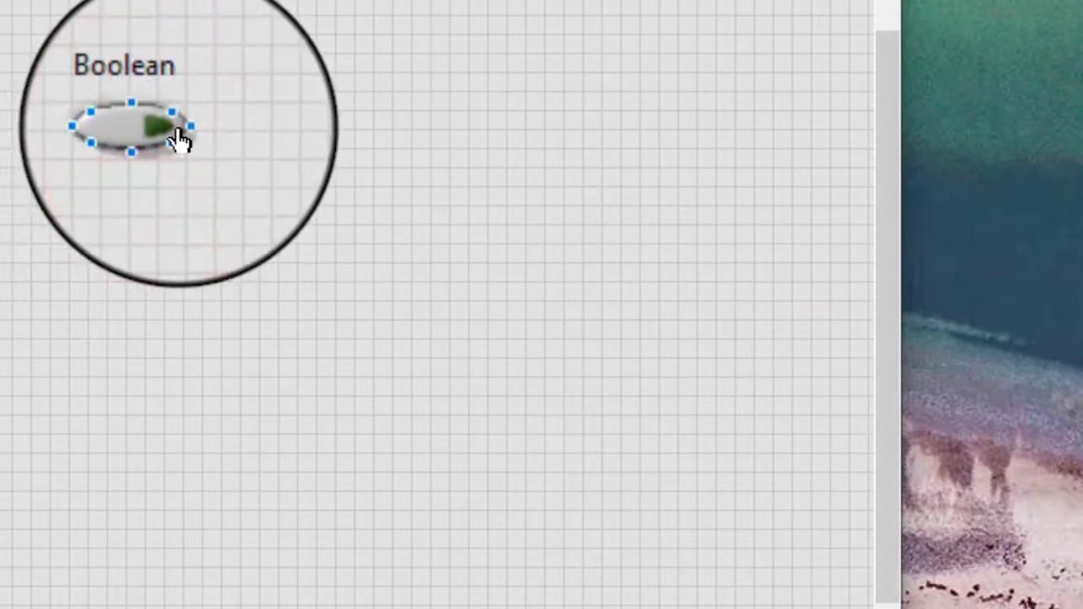
left_click_drag(174, 140, 402, 231)
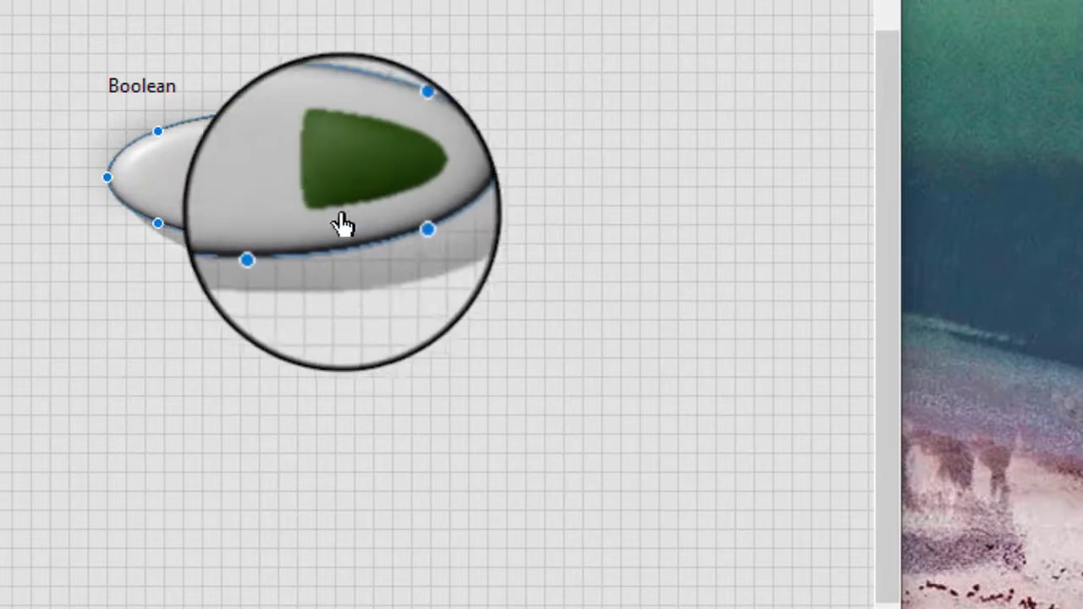
Turn on Visible Items > Boolean Text so the button face reads 'OFF'.
right_click(230, 183)
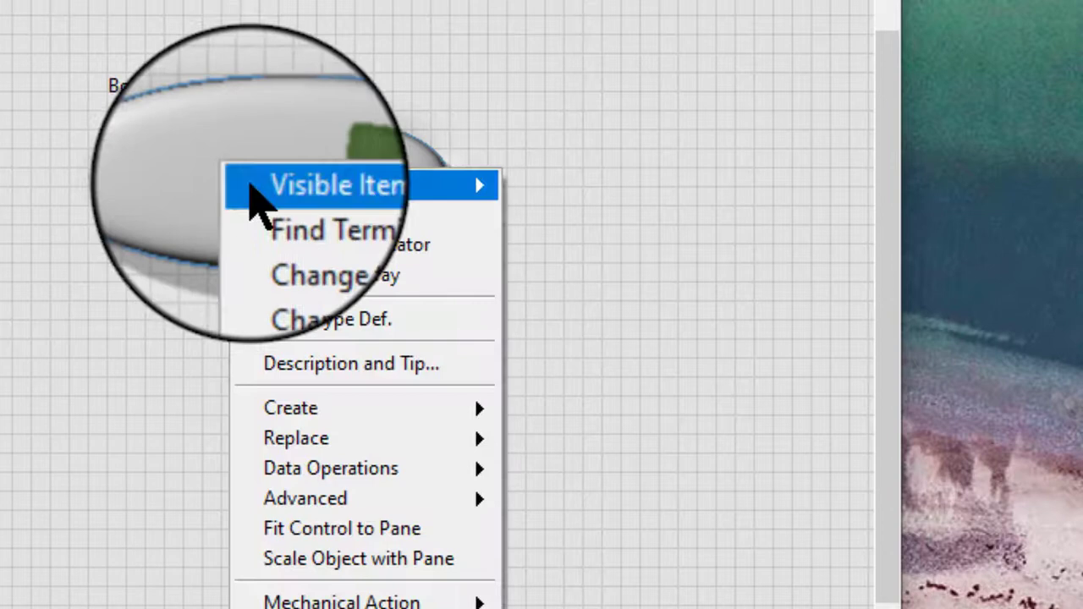
mouse_move(314, 176)
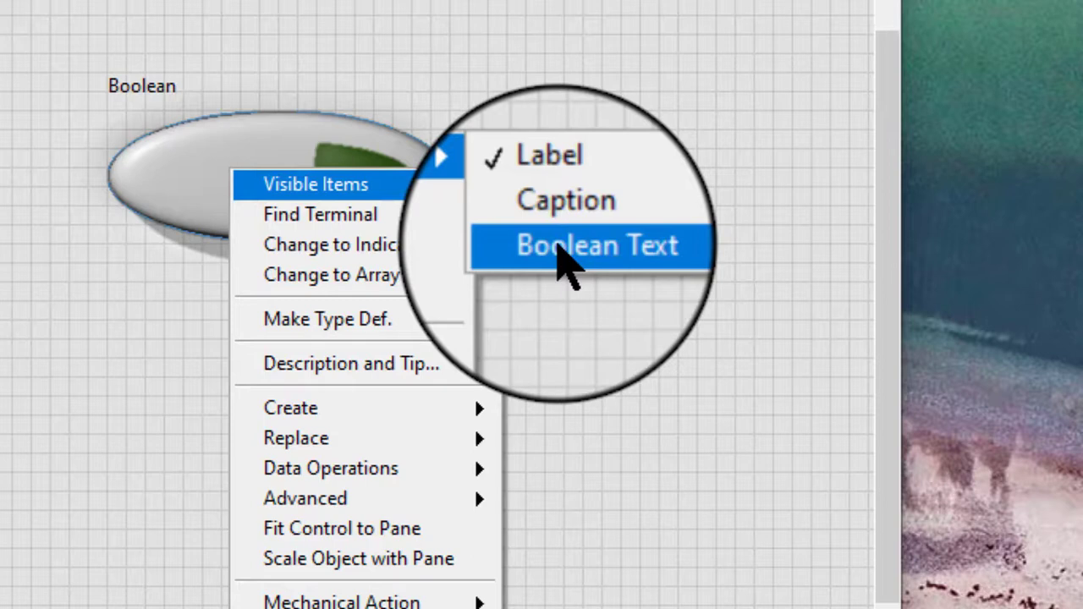
left_click(558, 247)
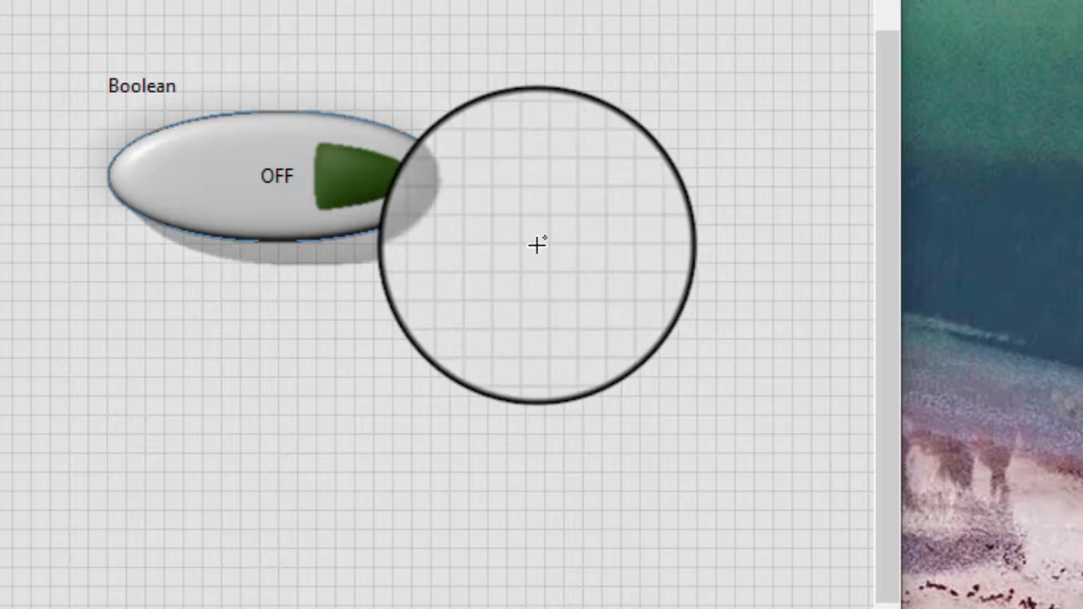
Switch to the Positioning tool and select the OFF text and the Boolean button.
left_click(314, 230)
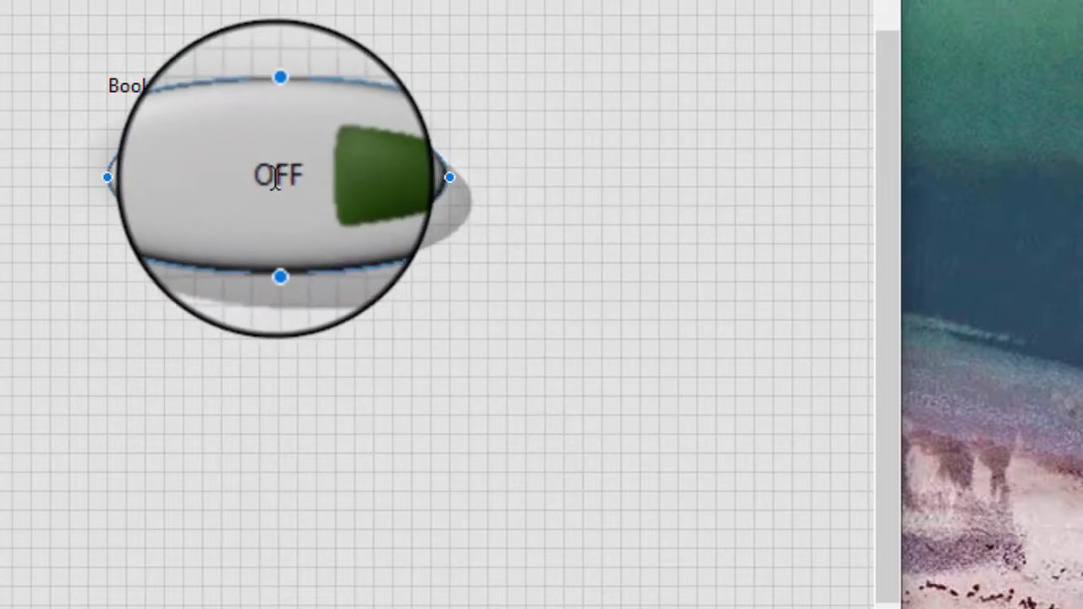
left_click_drag(215, 331, 271, 167)
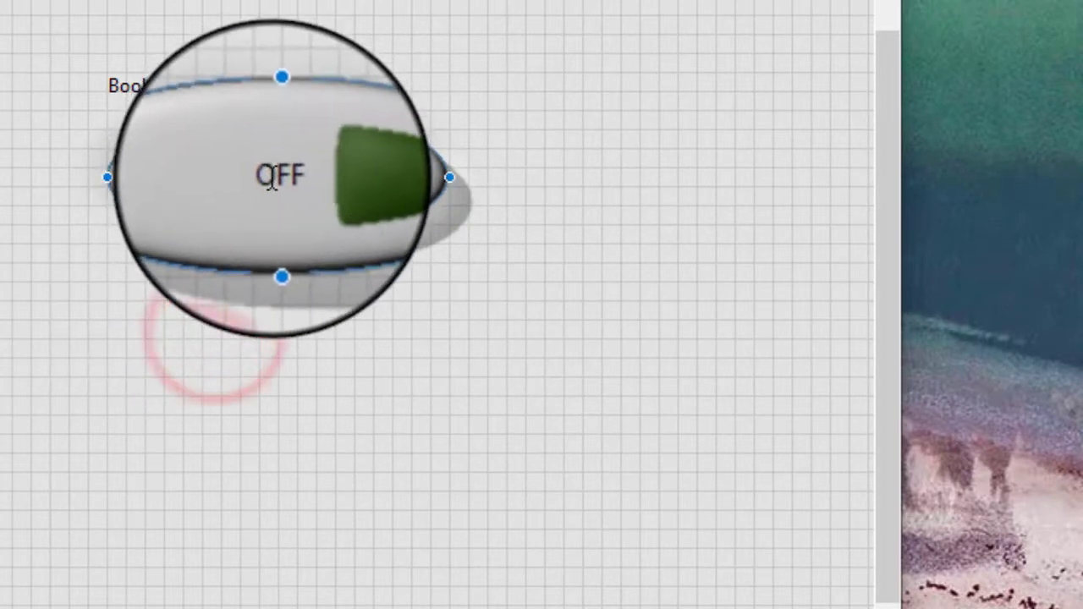
left_click(271, 176)
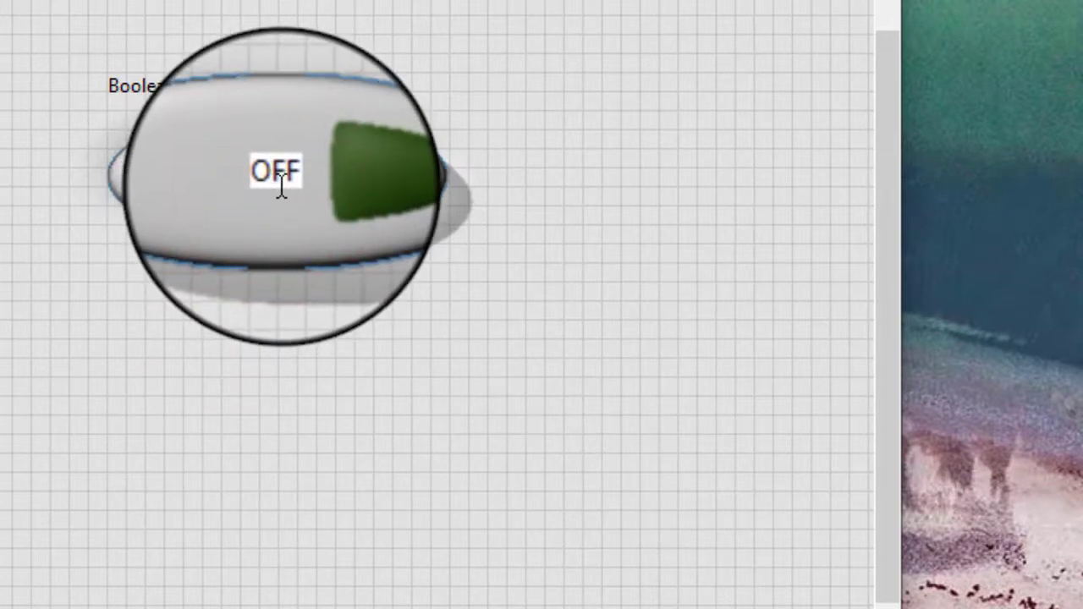
right_click(290, 330, "shift")
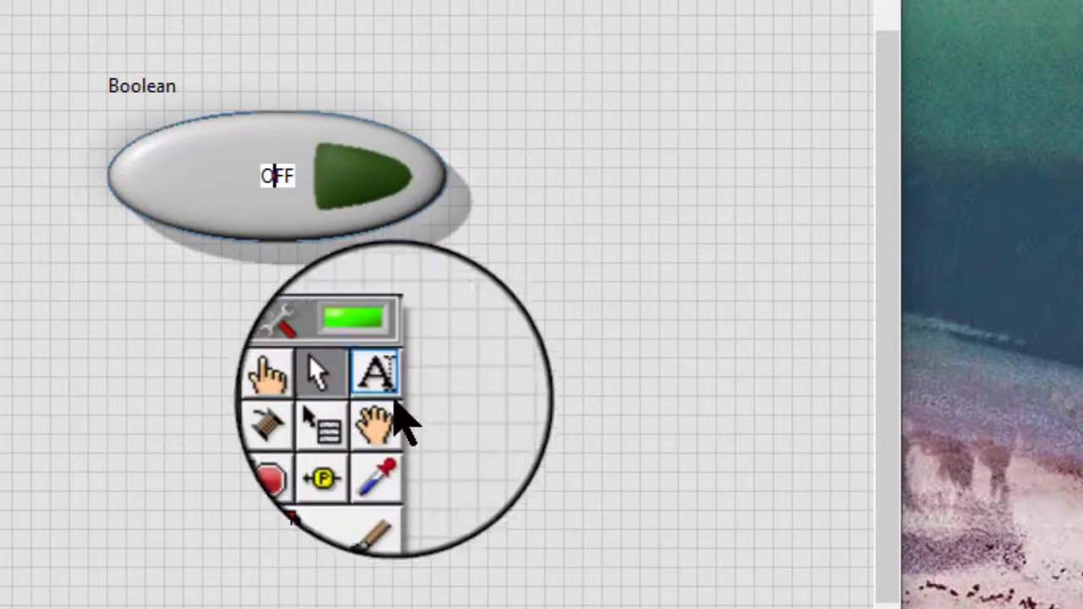
left_click(342, 390)
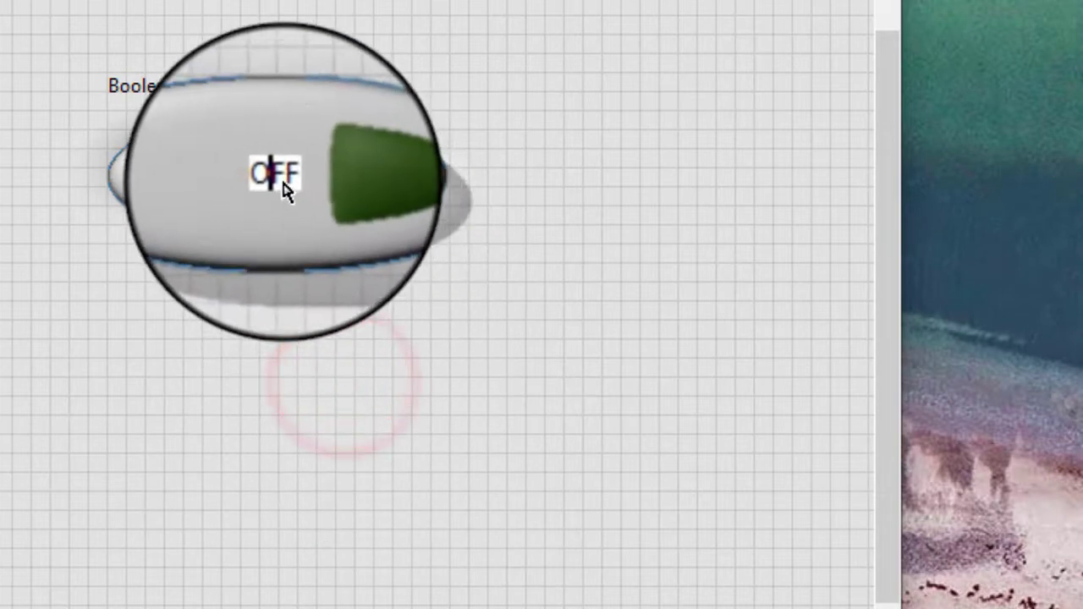
left_click(310, 183)
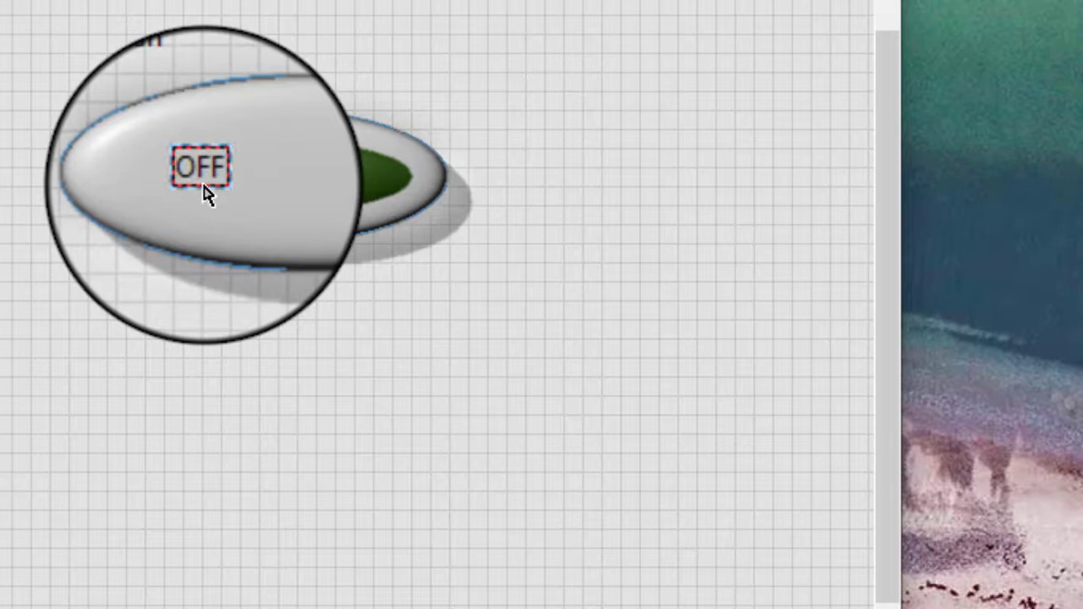
left_click(203, 184)
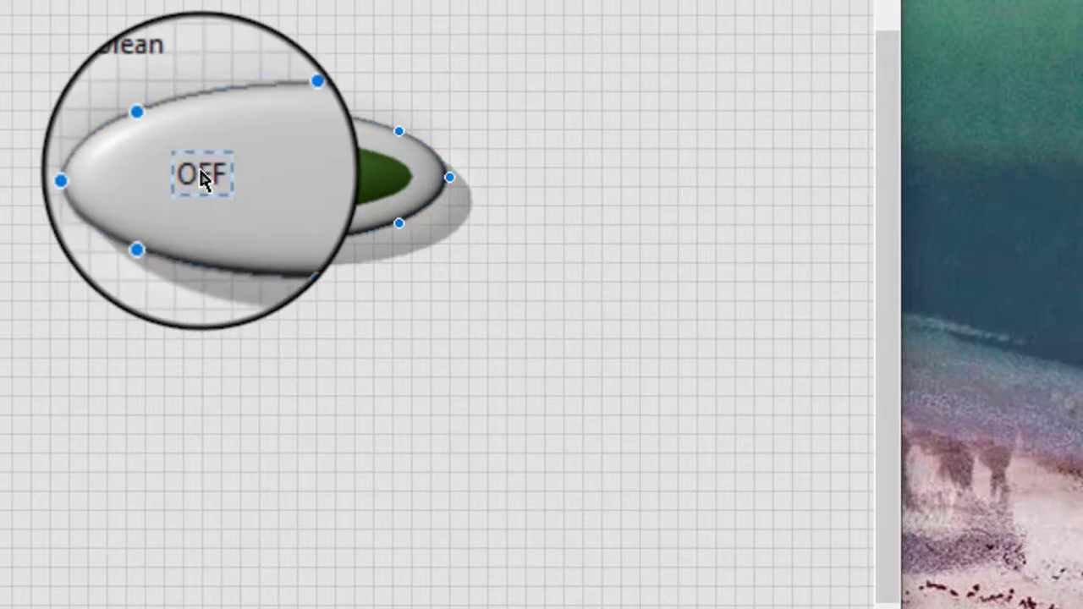
Unlock the OFF text from the centre and nudge it slightly left and down.
right_click(201, 174)
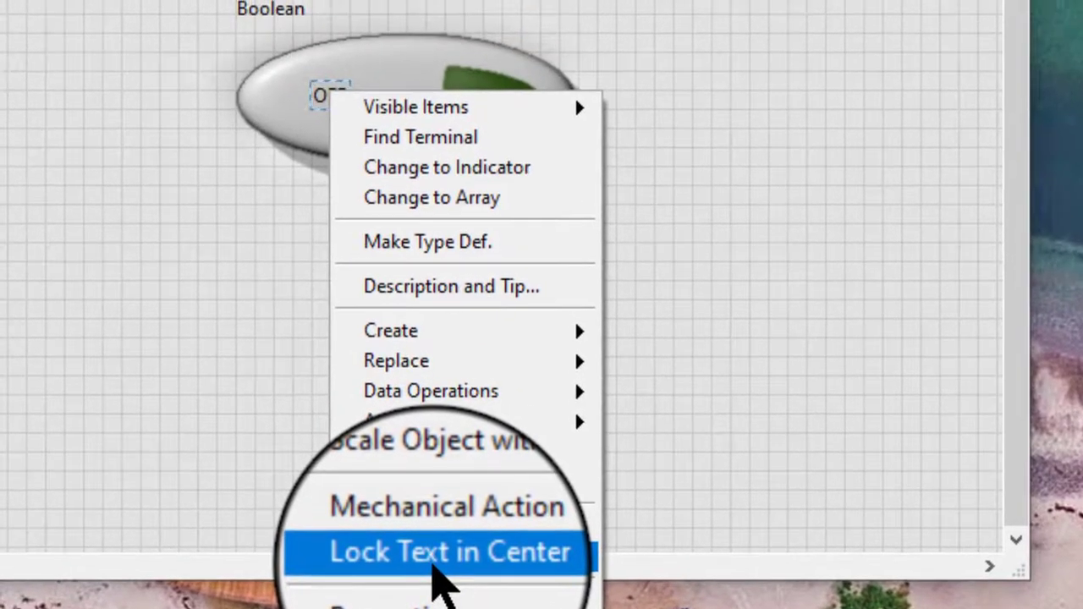
left_click(433, 565)
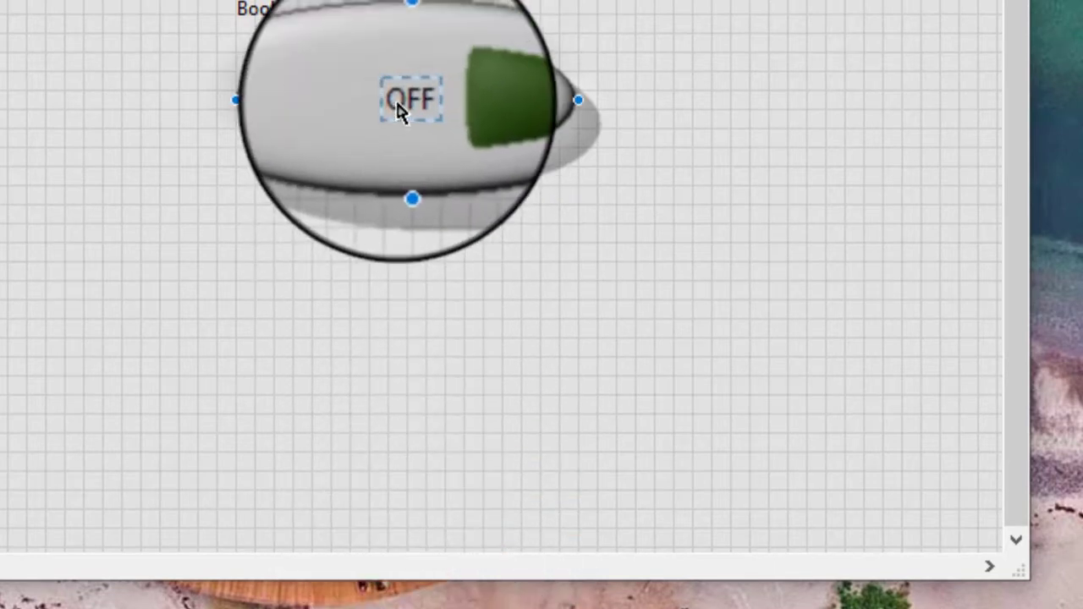
right_click(401, 108)
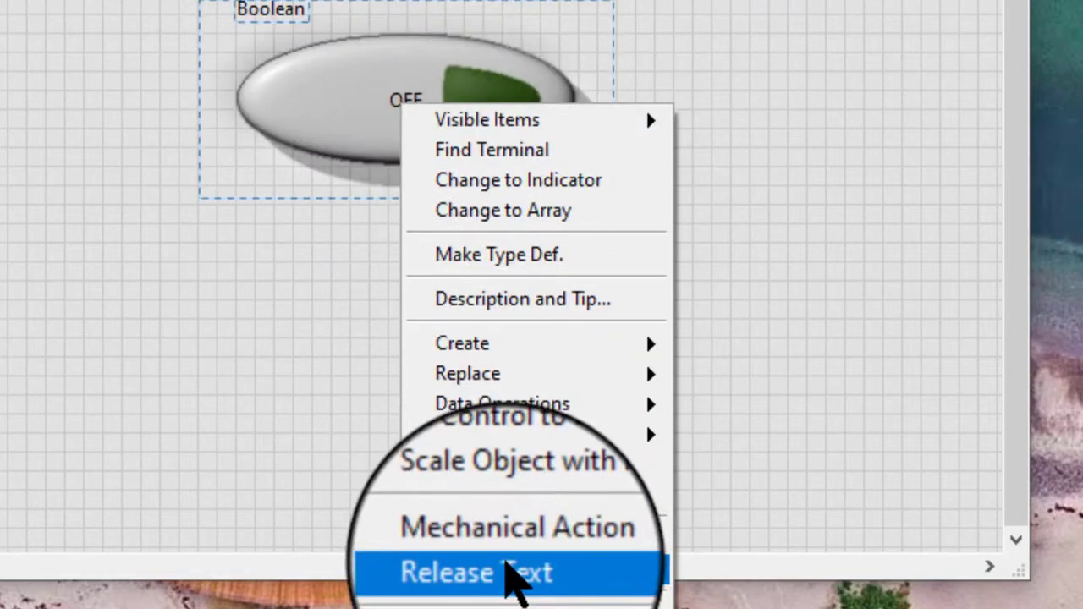
left_click(510, 573)
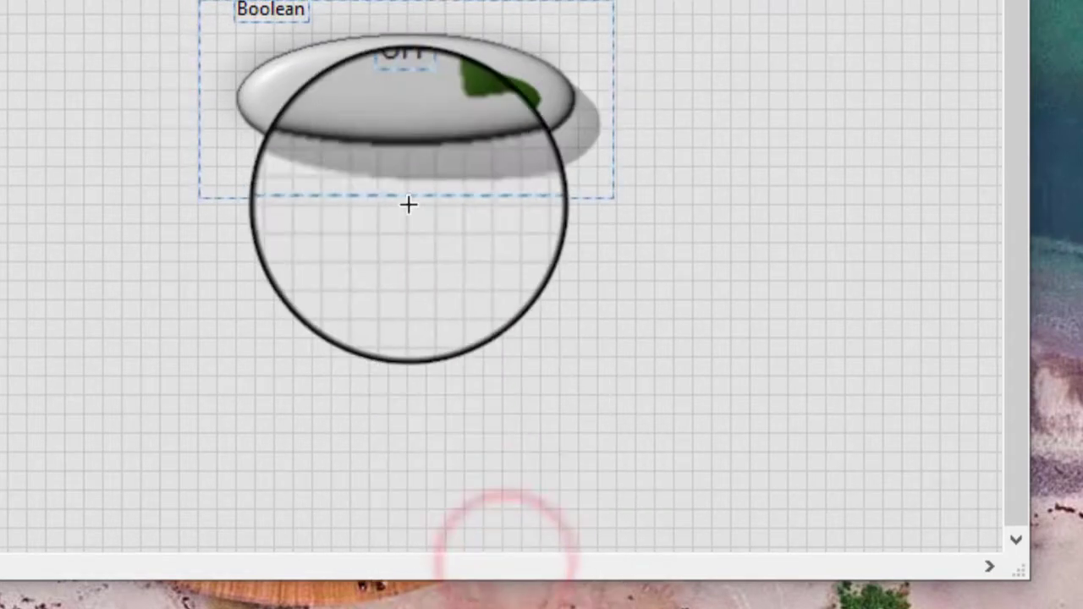
left_click_drag(396, 105, 340, 125)
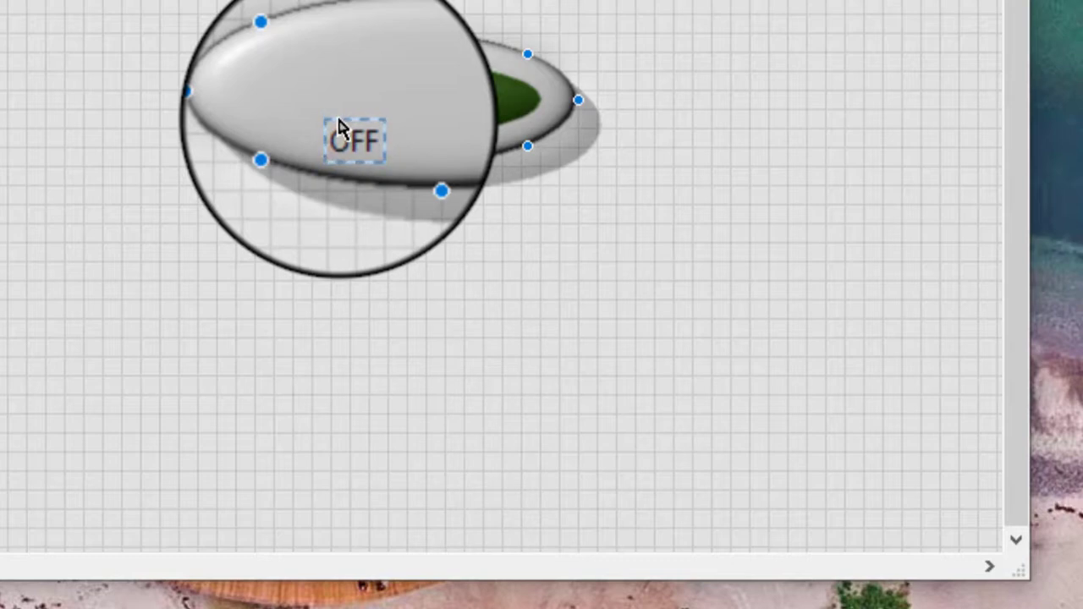
Enable automatic tool selection, change the OFF text to NO, and turn the switch on.
left_click(343, 198)
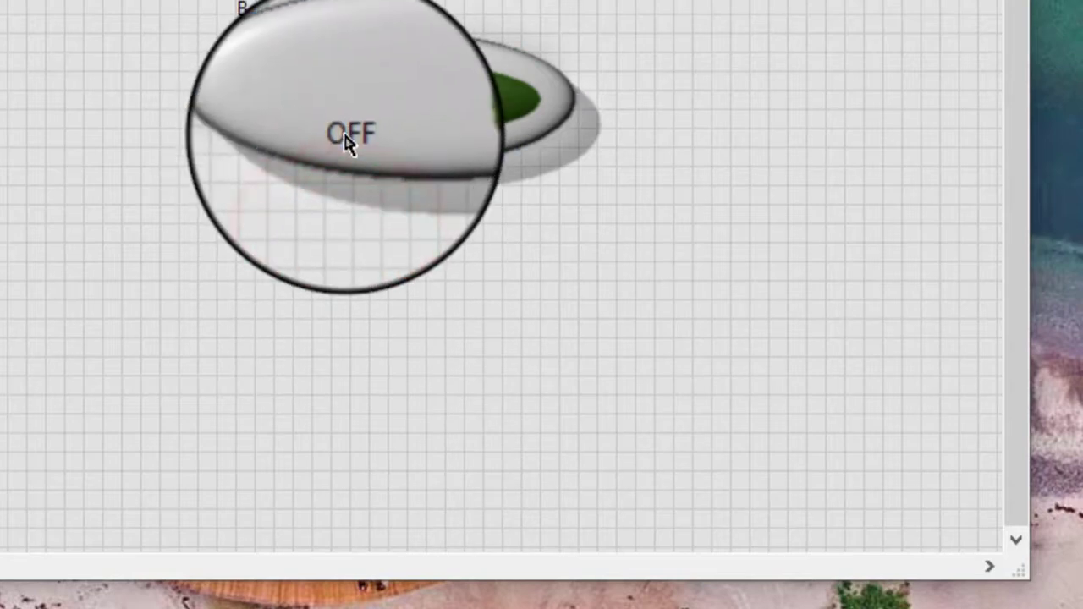
left_click(347, 137)
left_click(357, 106)
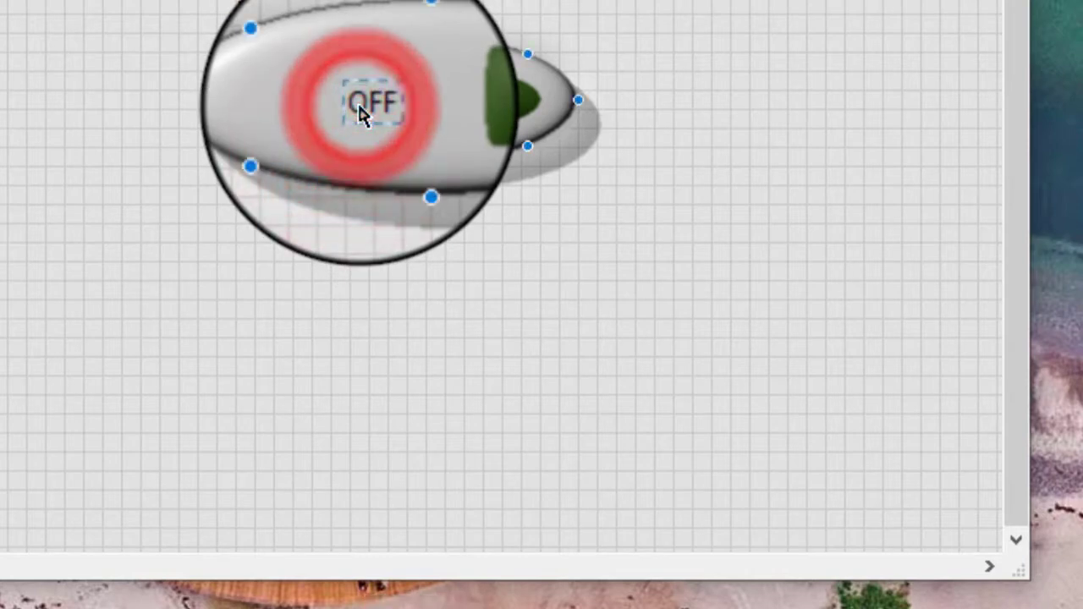
left_click(345, 242)
right_click(347, 245, "shift")
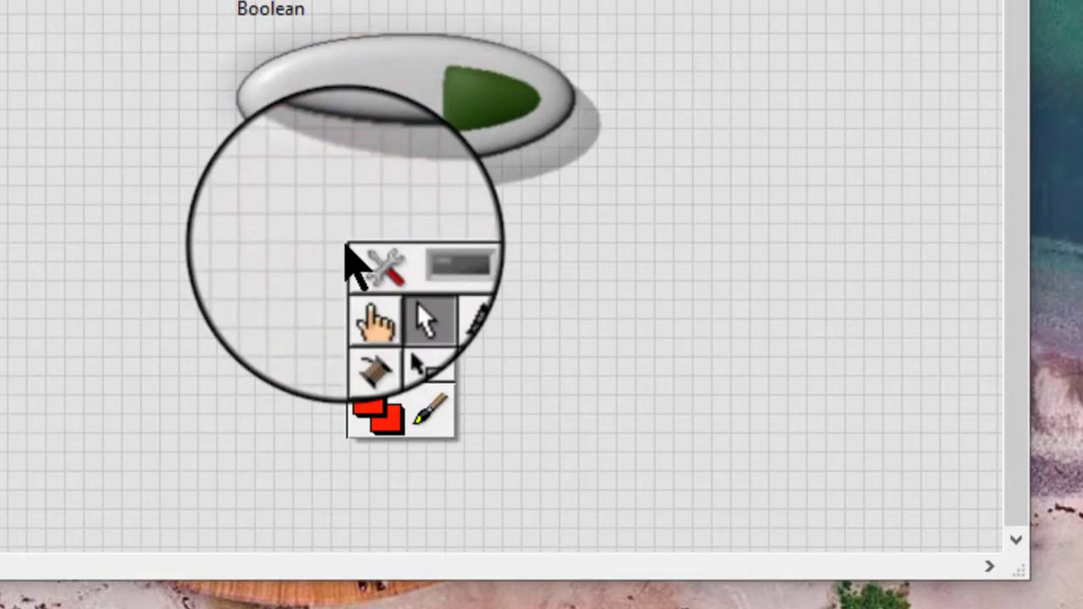
left_click(374, 258)
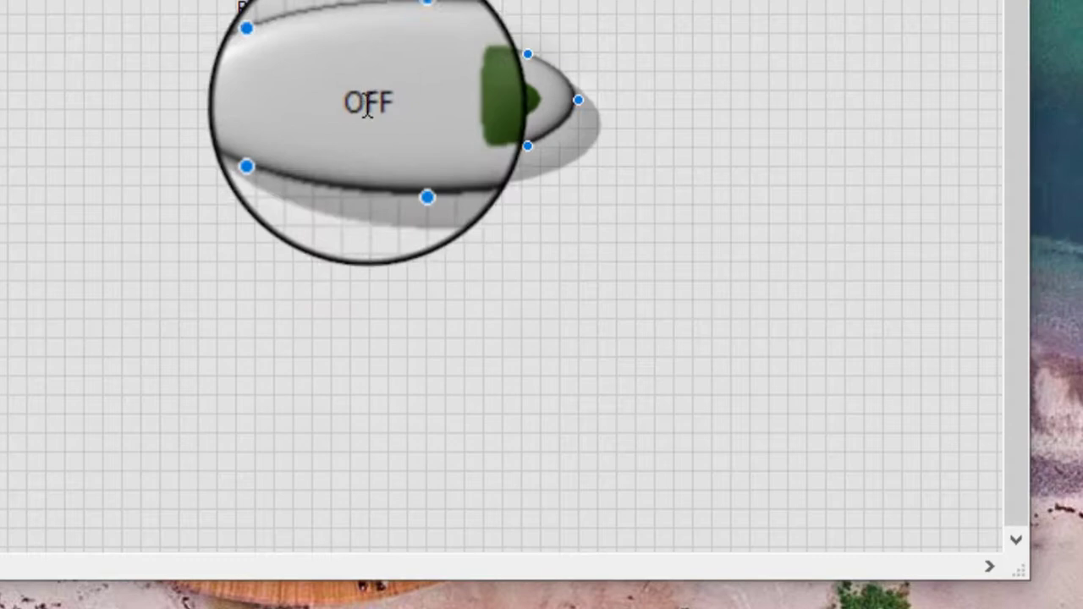
double_click(365, 103)
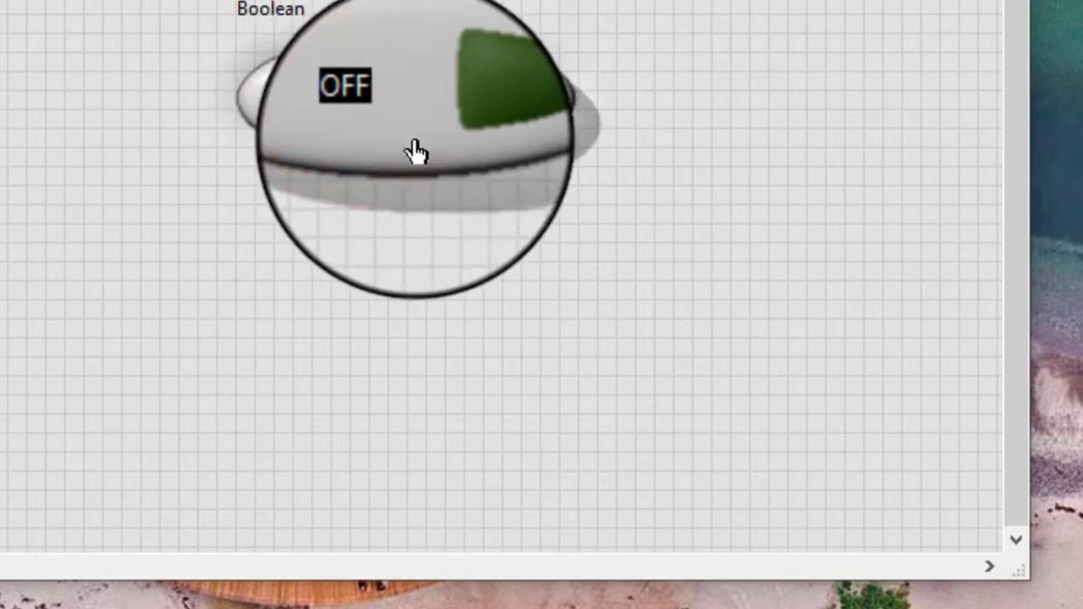
type("NO")
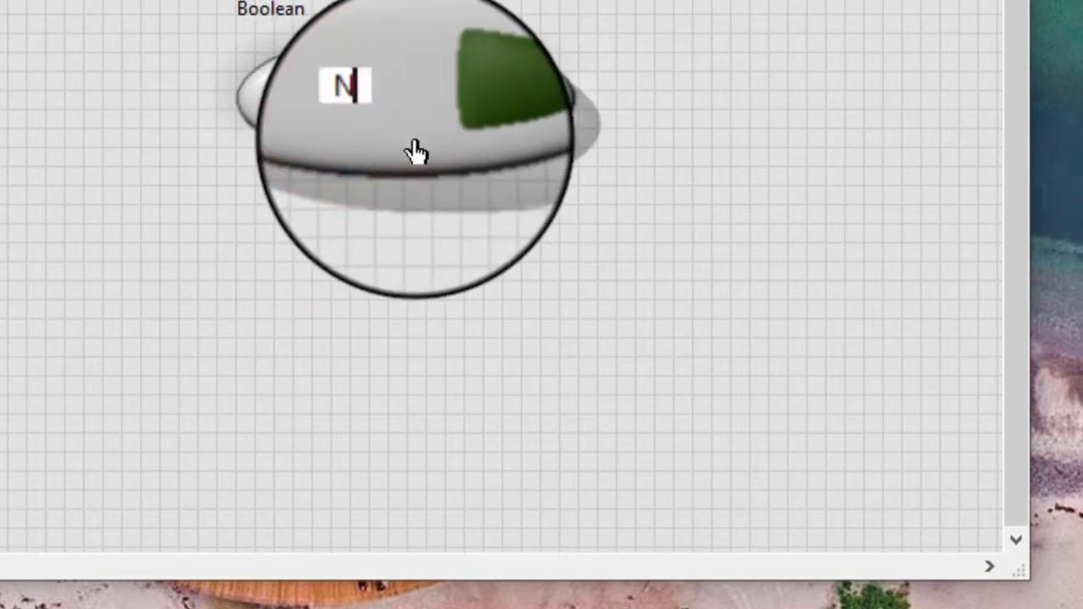
left_click(416, 151)
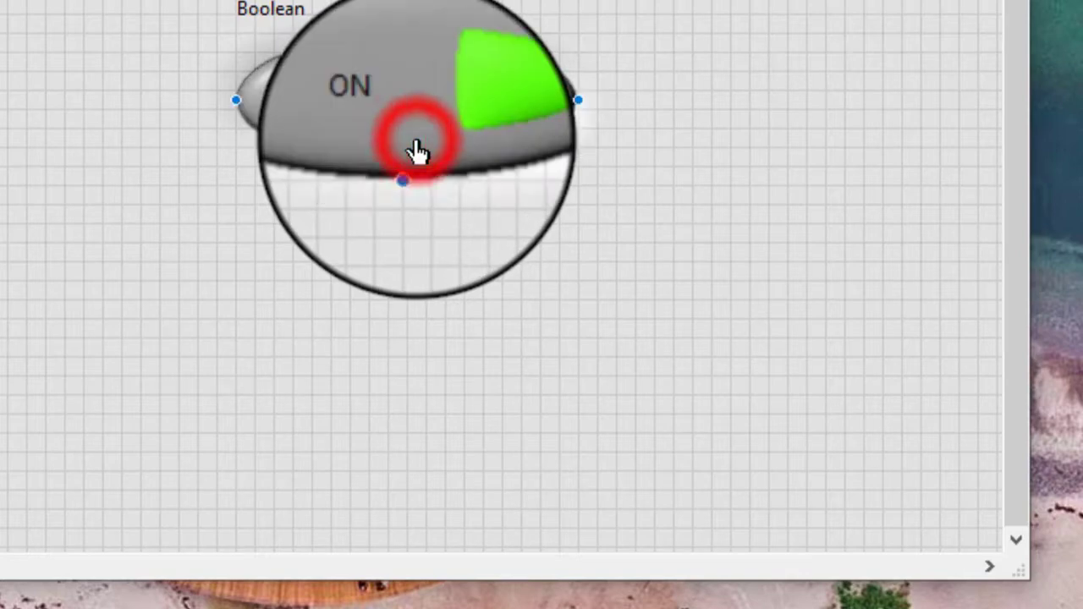
left_click(381, 82)
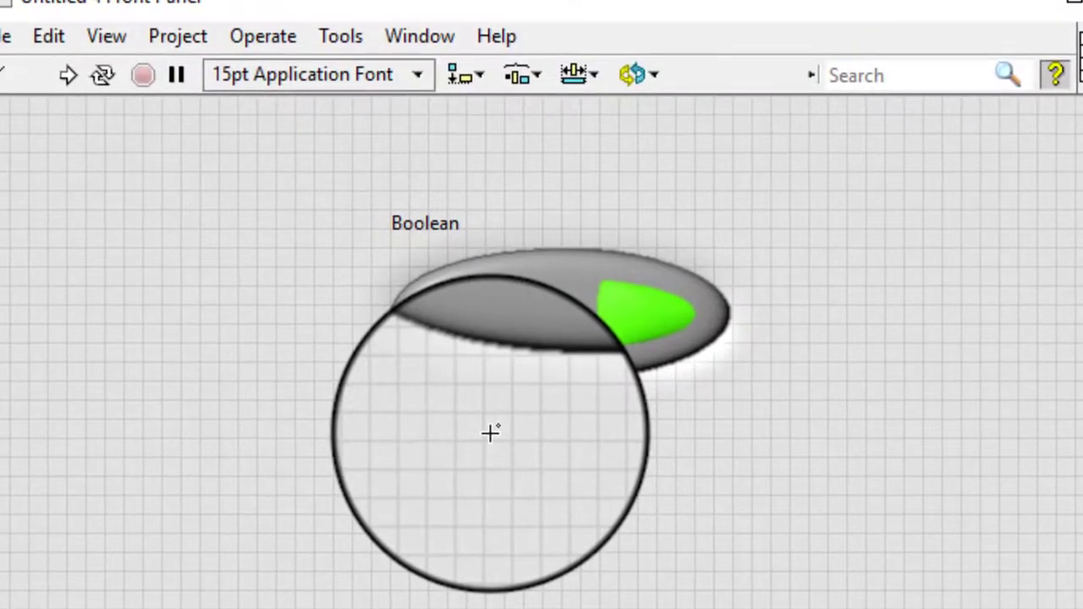
Set the YES text to Arial Black, size 36, colour red via Text Settings.
left_click(584, 491)
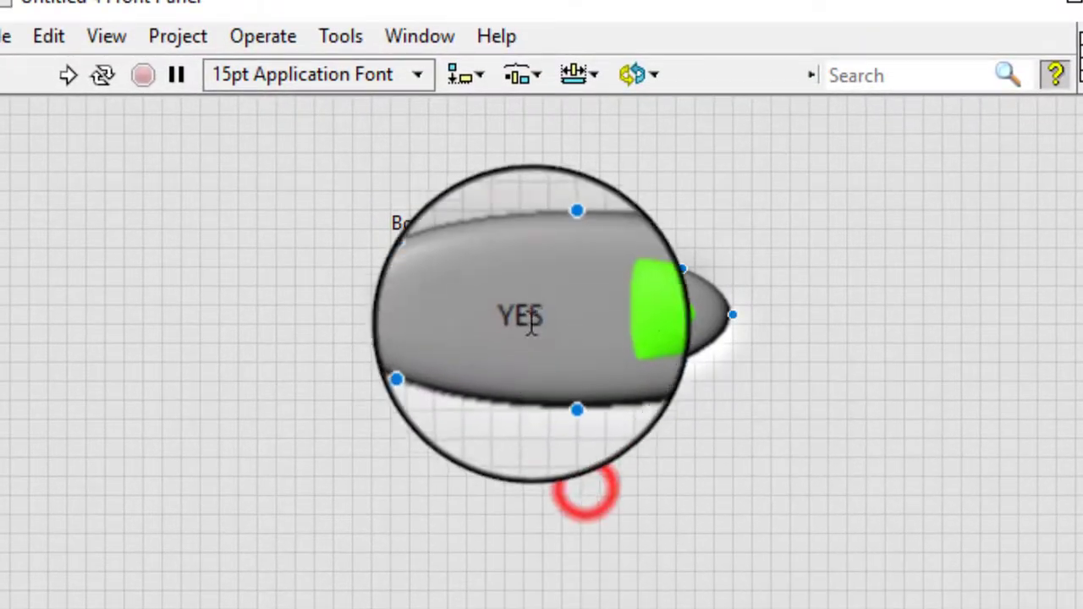
double_click(523, 319)
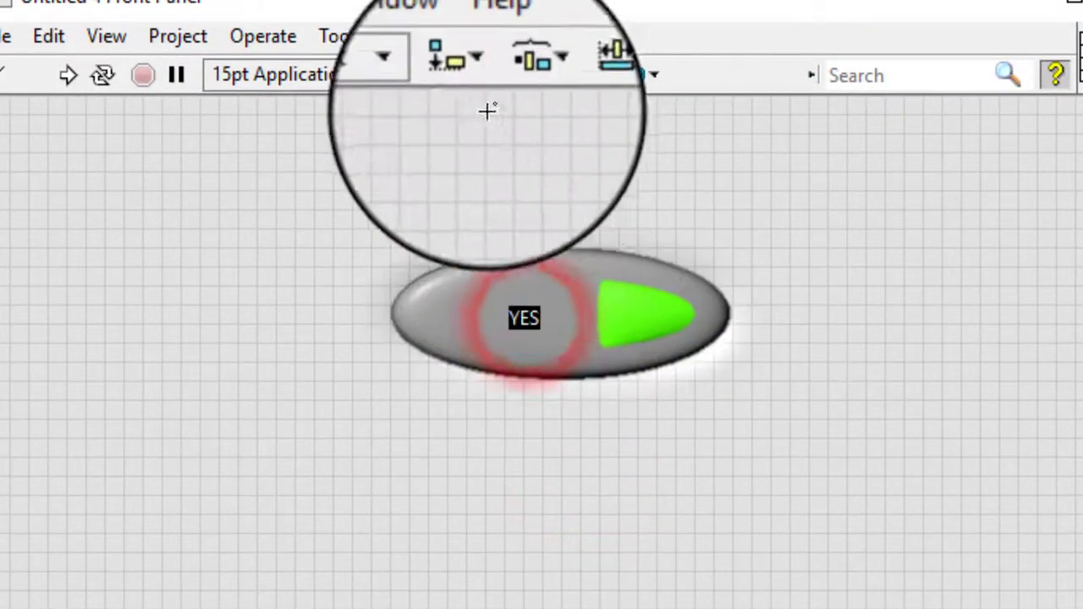
left_click(415, 75)
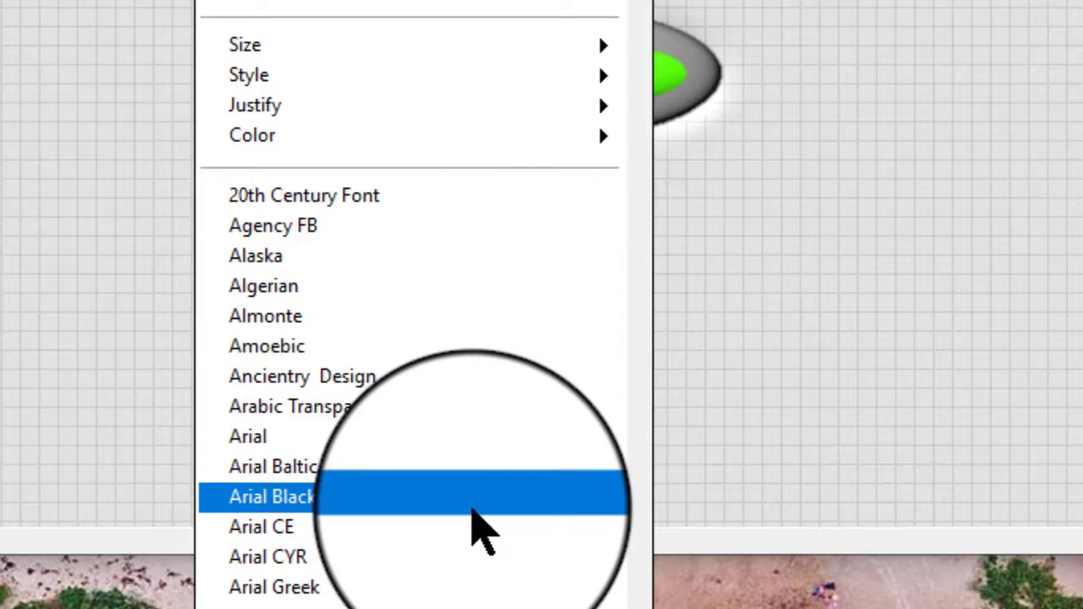
left_click(472, 508)
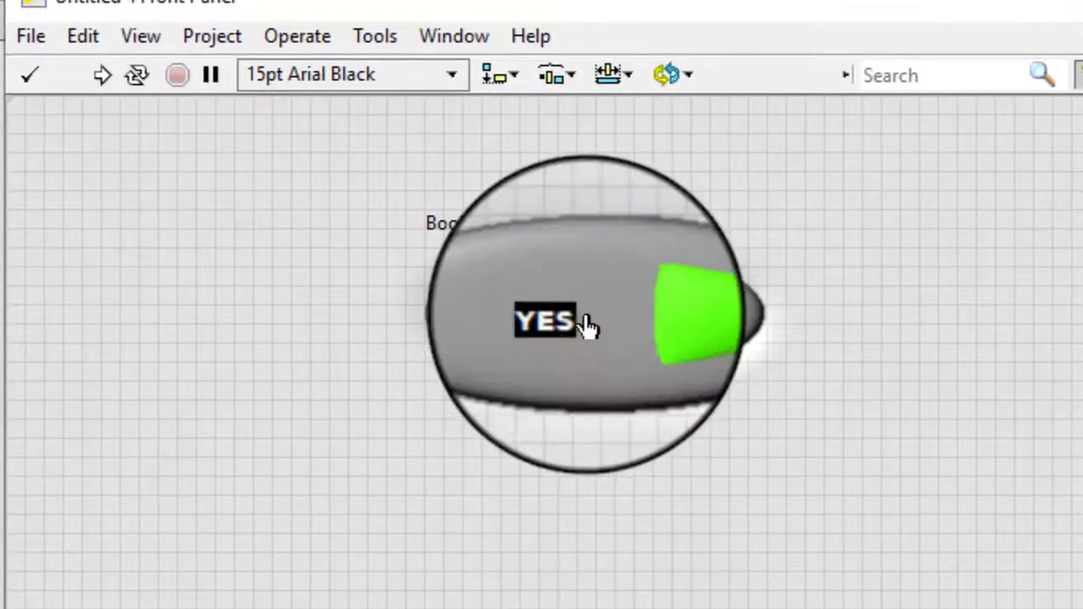
left_click(452, 76)
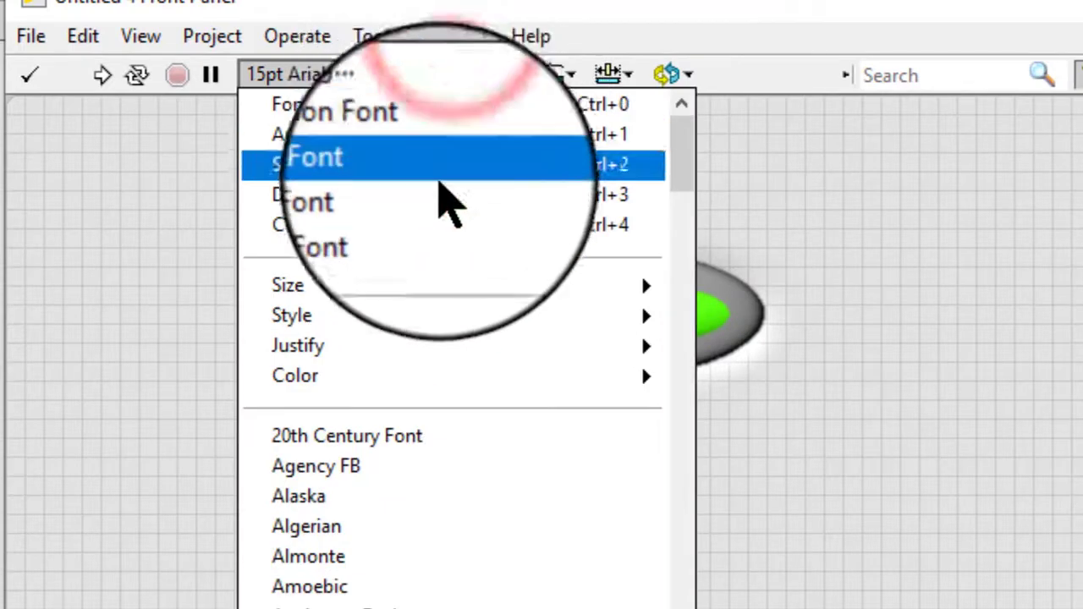
mouse_move(418, 287)
left_click(806, 443)
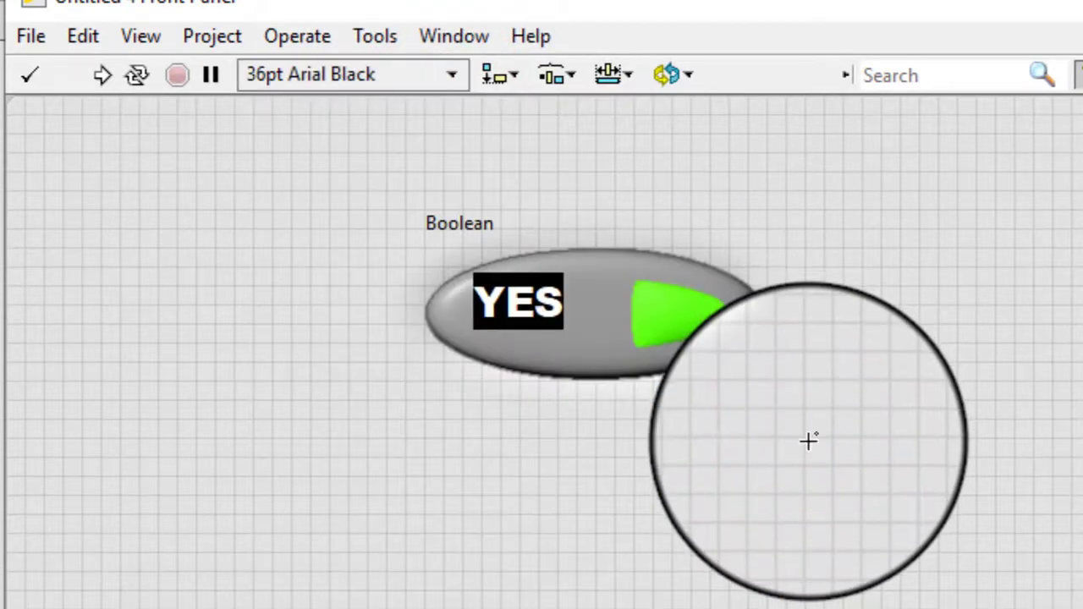
left_click(450, 76)
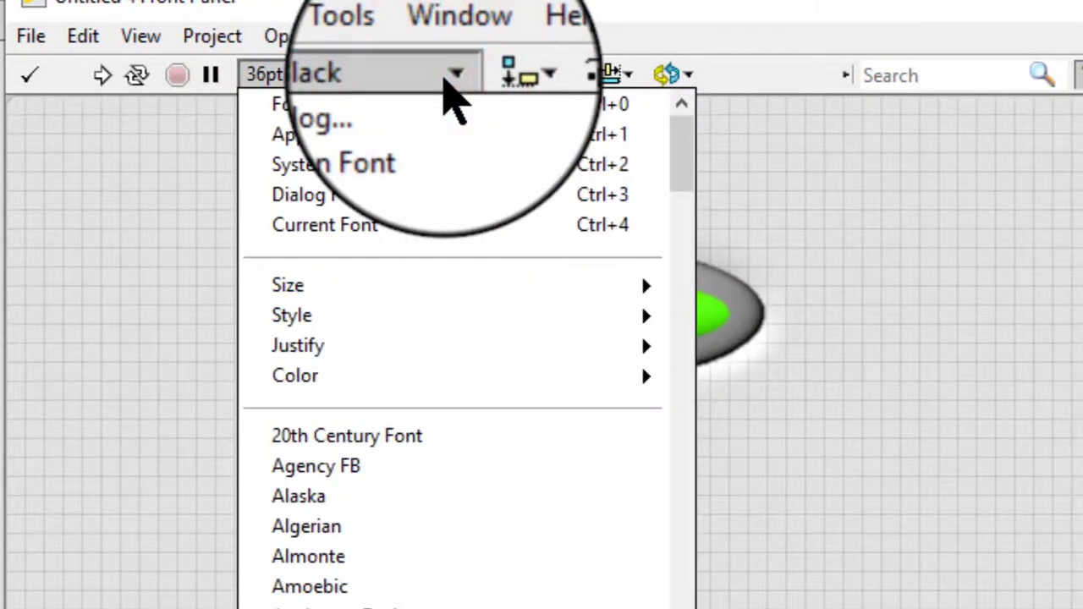
mouse_move(457, 376)
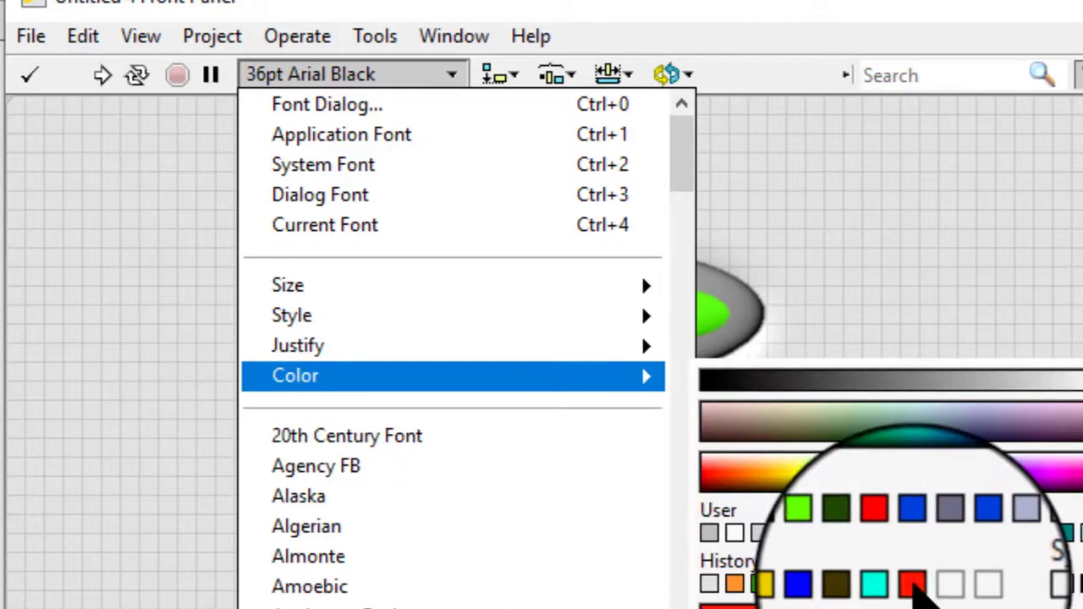
left_click(914, 582)
left_click(804, 544)
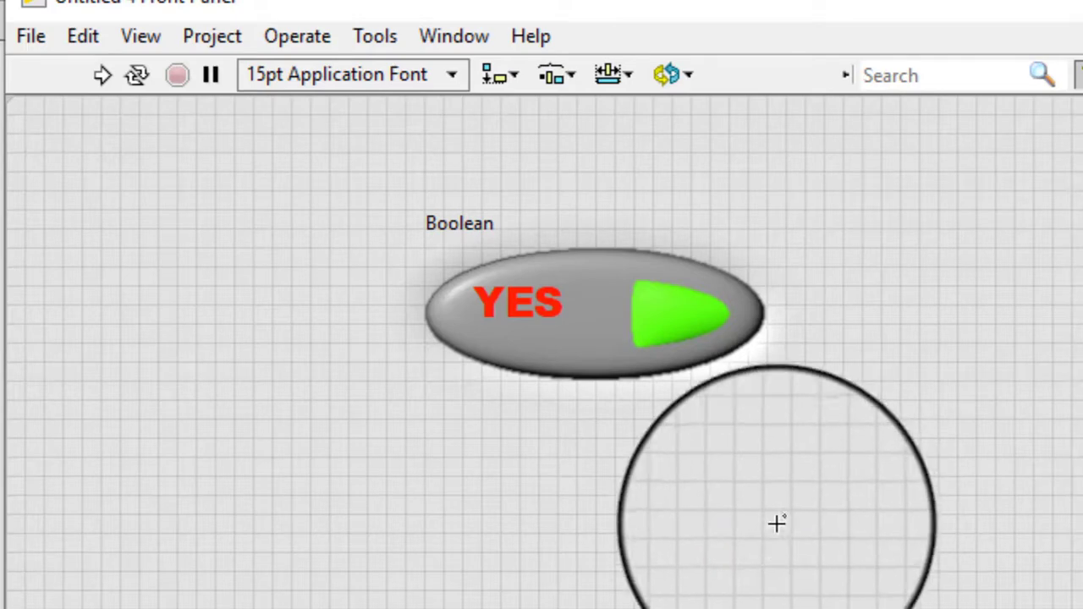
Lock the YES text in the centre of the button.
right_click(567, 364)
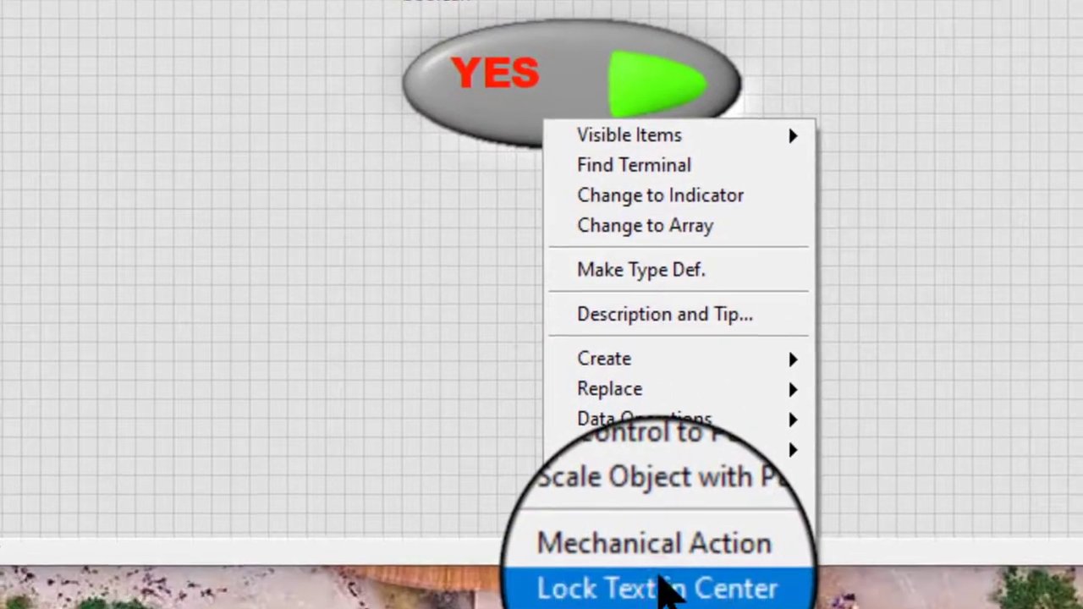
left_click(664, 590)
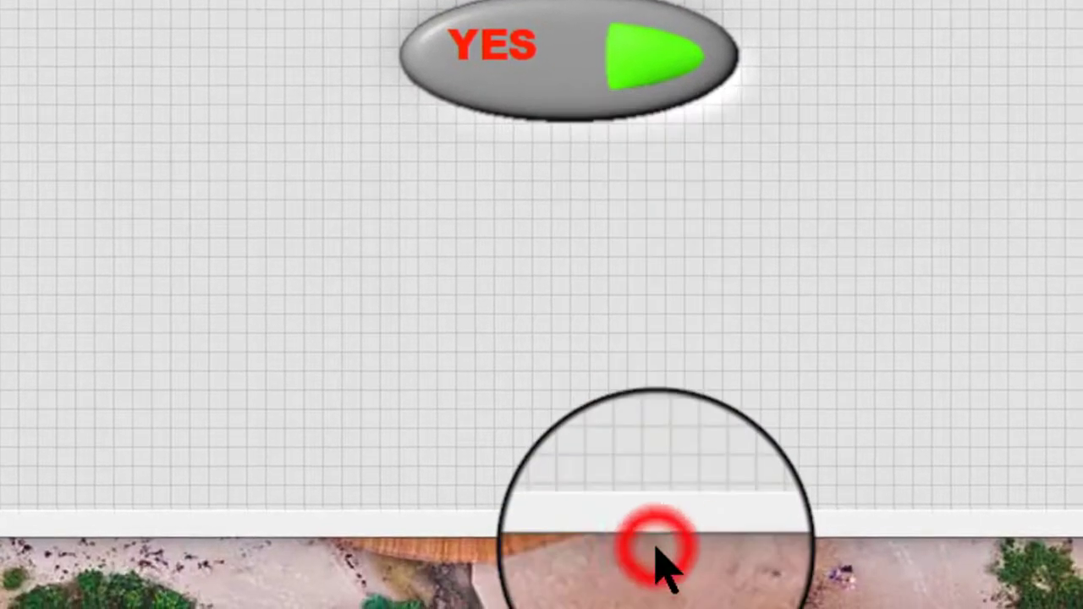
left_click(581, 411)
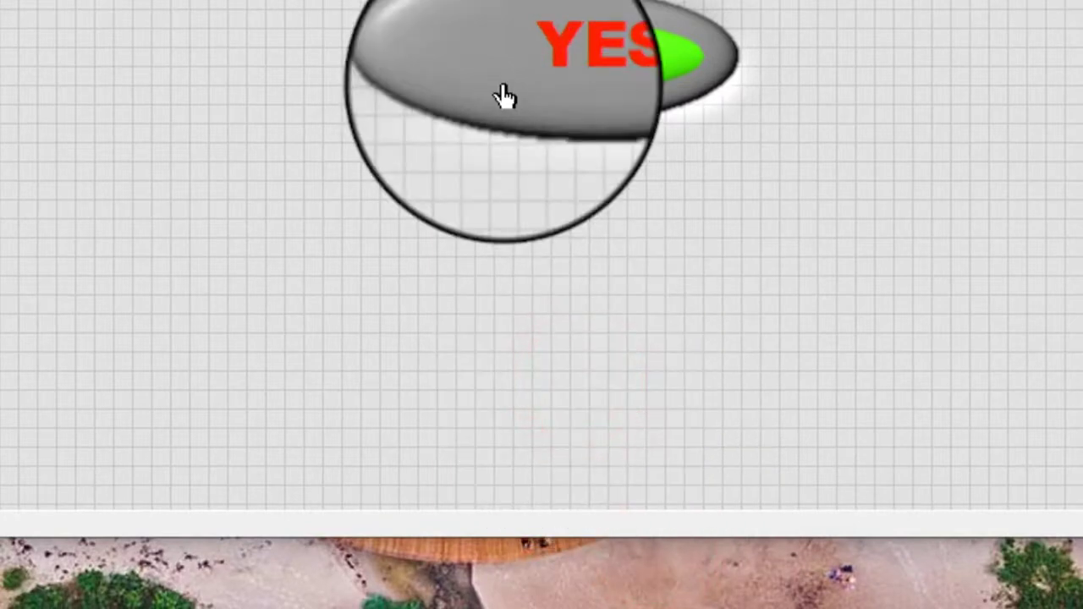
Hide the button's Boolean text, then toggle the switch to check its state.
left_click(505, 86)
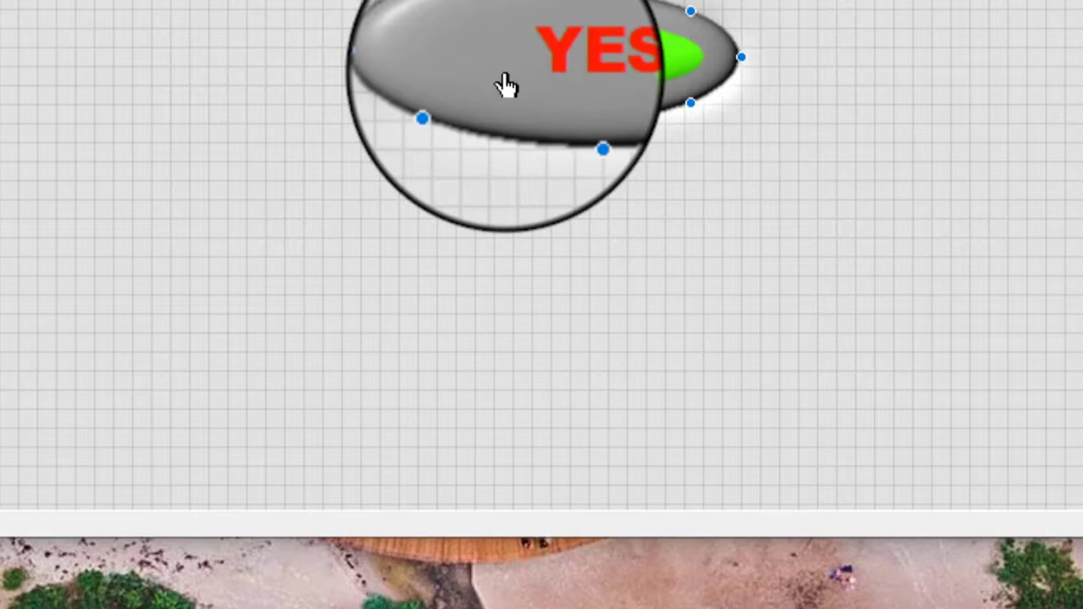
right_click(505, 86)
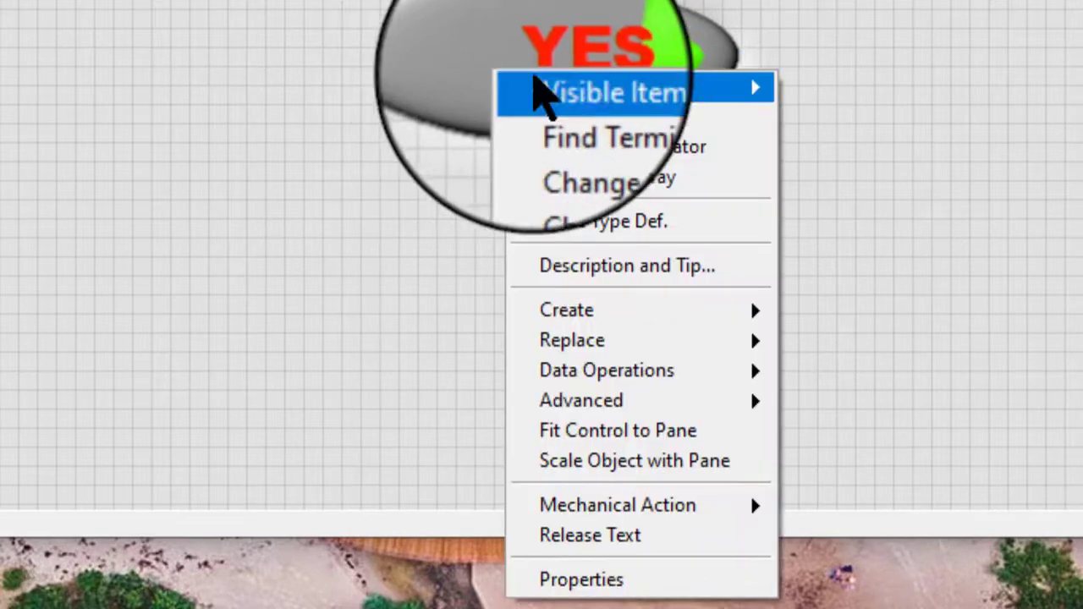
mouse_move(560, 88)
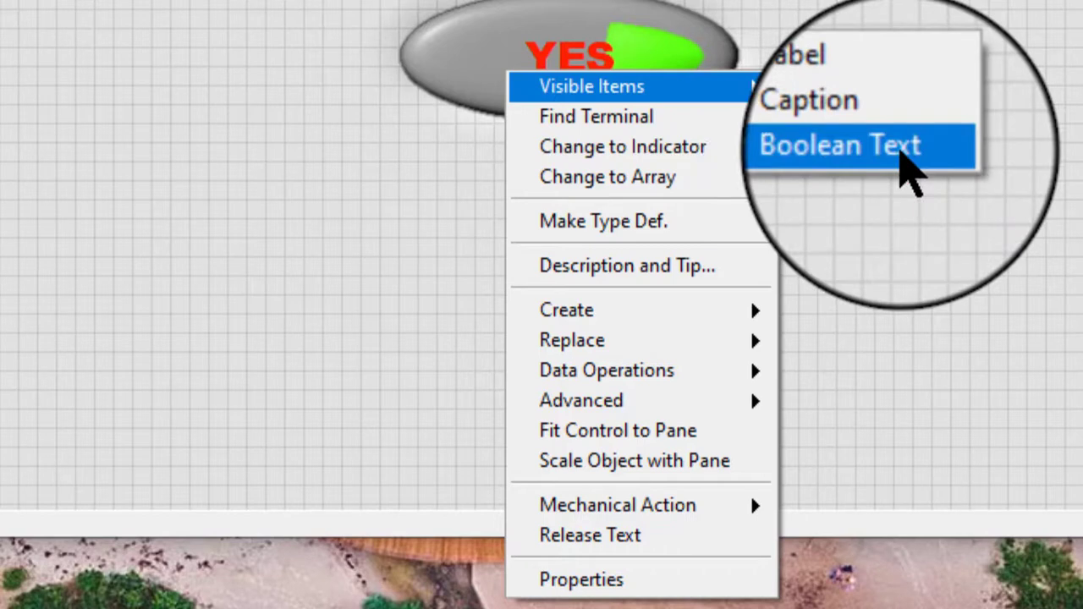
left_click(899, 157)
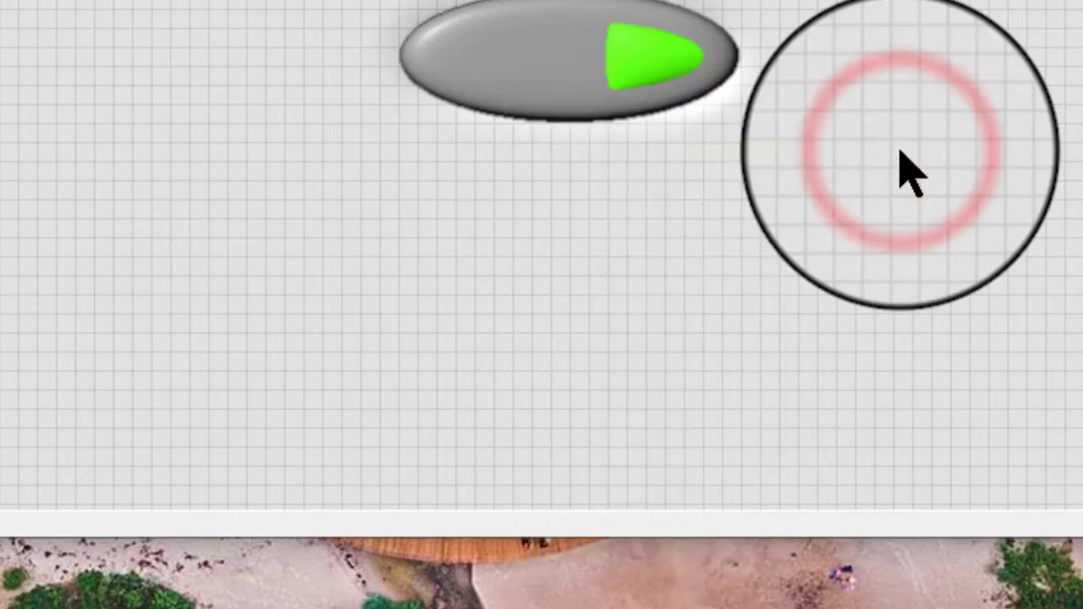
left_click(488, 90)
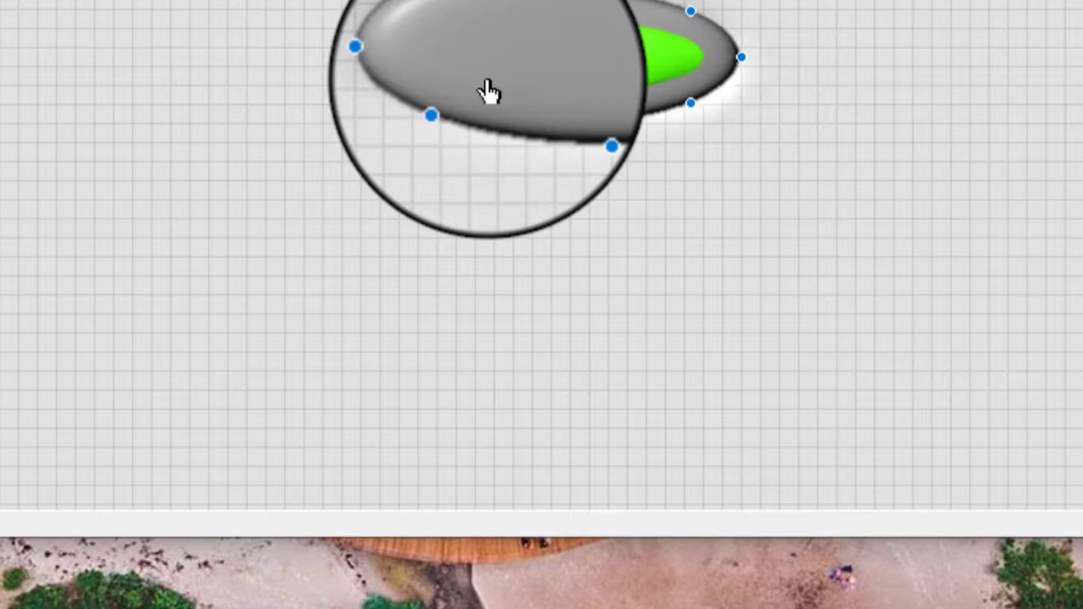
Drop an OK Button from the Boolean palette and drag its corner to widen it into a bar.
right_click(412, 154)
left_click(206, 270)
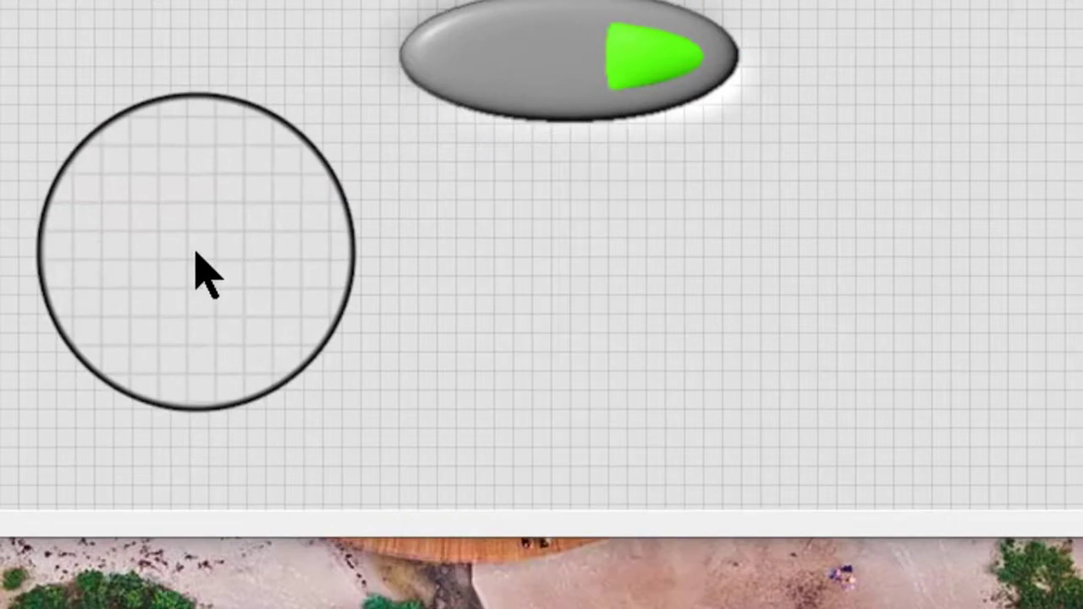
right_click(198, 261)
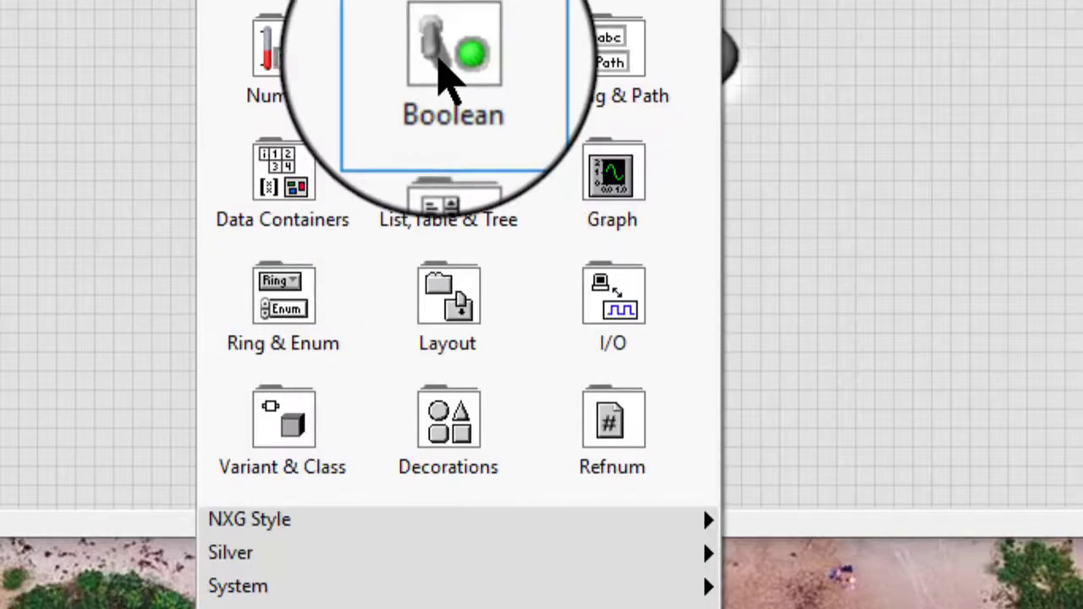
mouse_move(444, 64)
left_click(615, 520)
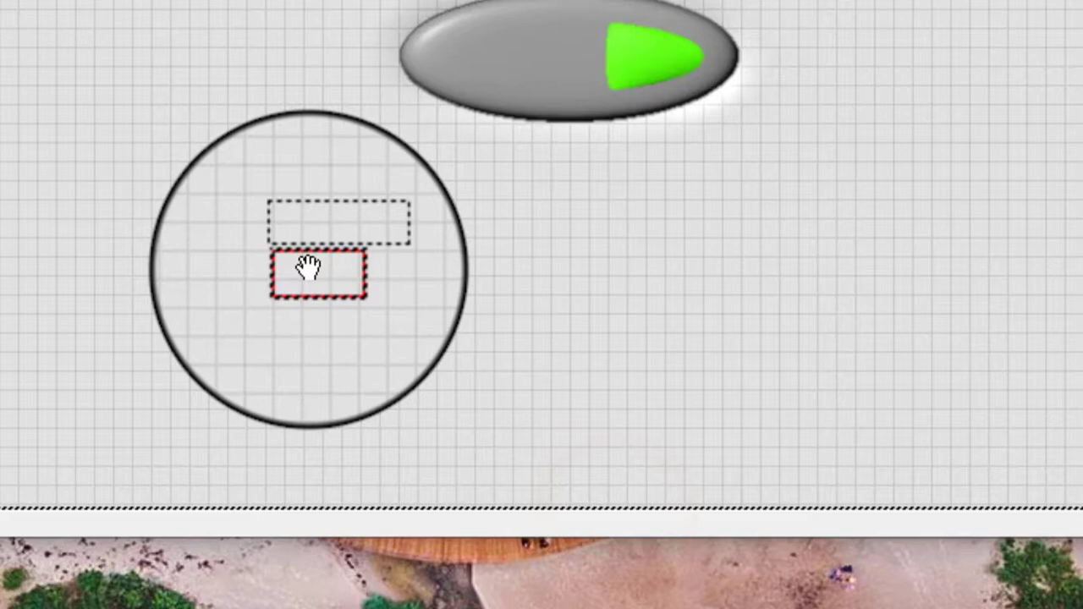
left_click(307, 268)
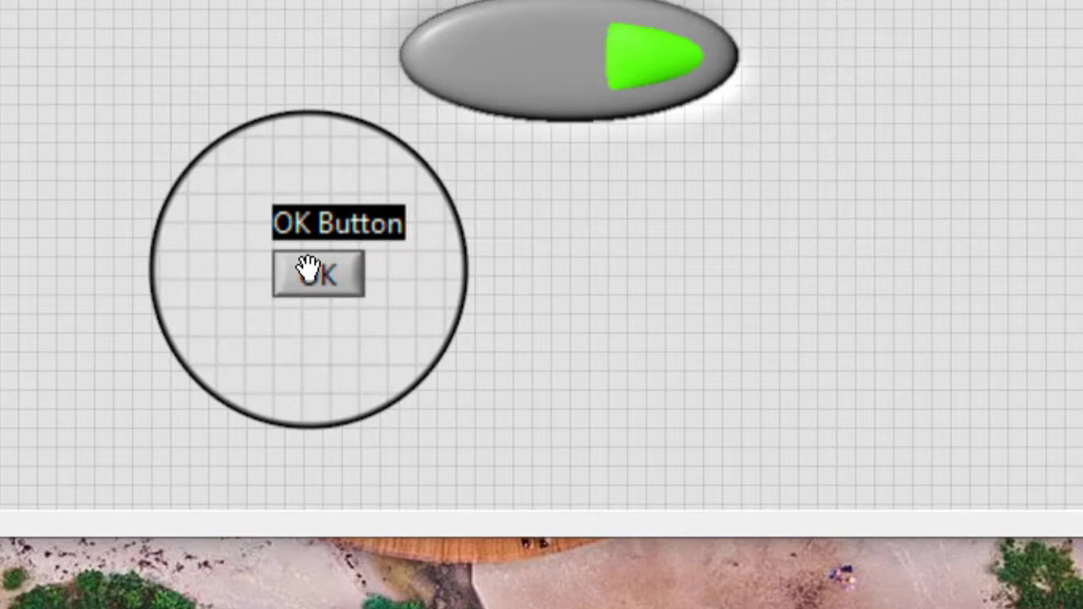
left_click(360, 314)
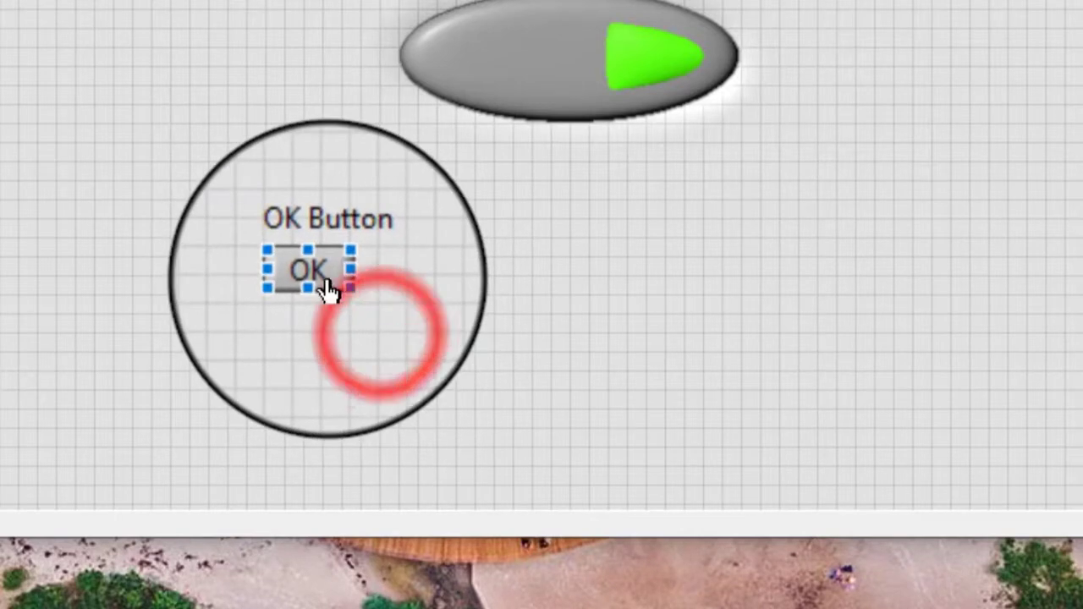
left_click_drag(342, 286, 668, 330)
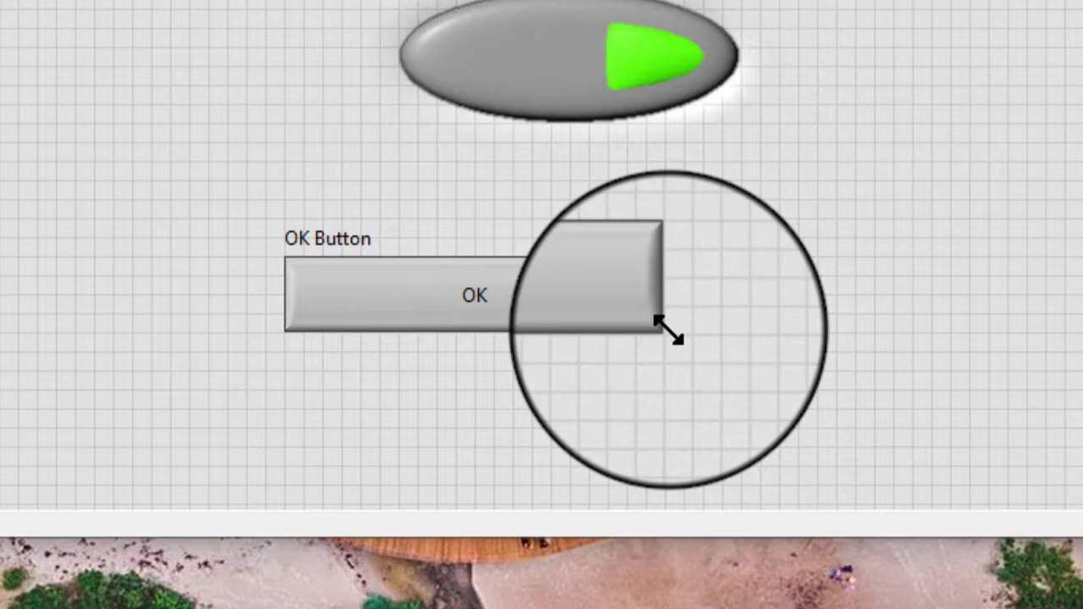
Bring up the OK button's shortcut menu with Advanced > Customize... showing.
right_click(609, 297)
mouse_move(720, 306)
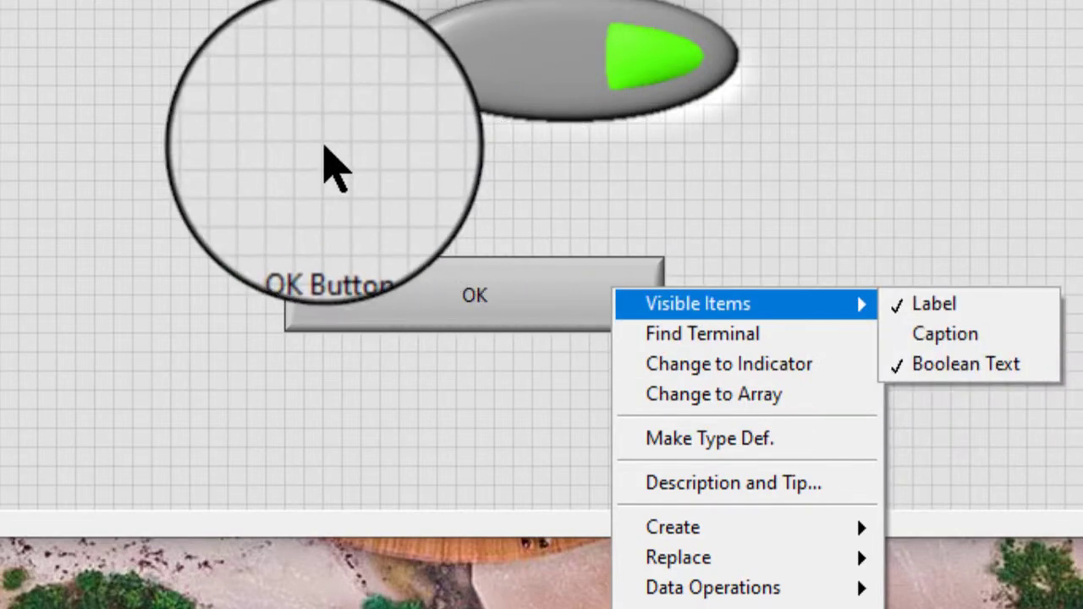
left_click(325, 149)
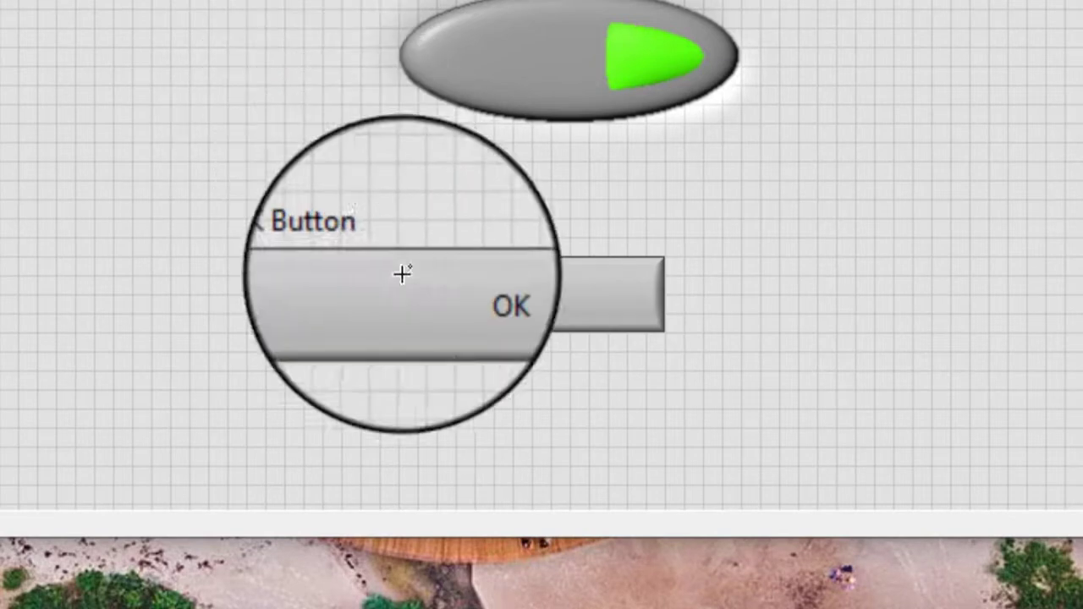
left_click(419, 298)
key("Escape")
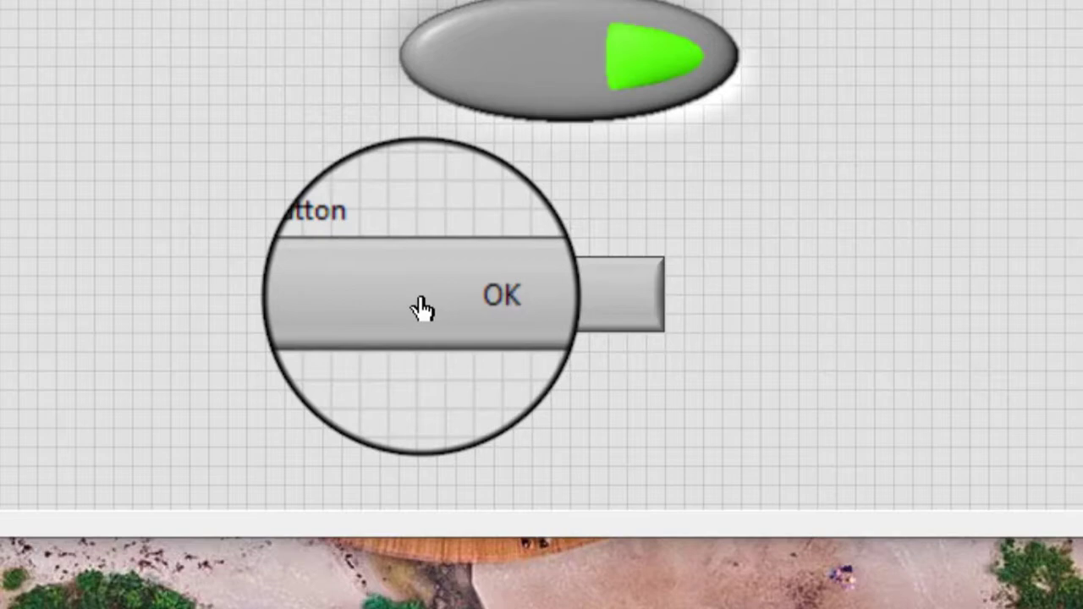
right_click(422, 309)
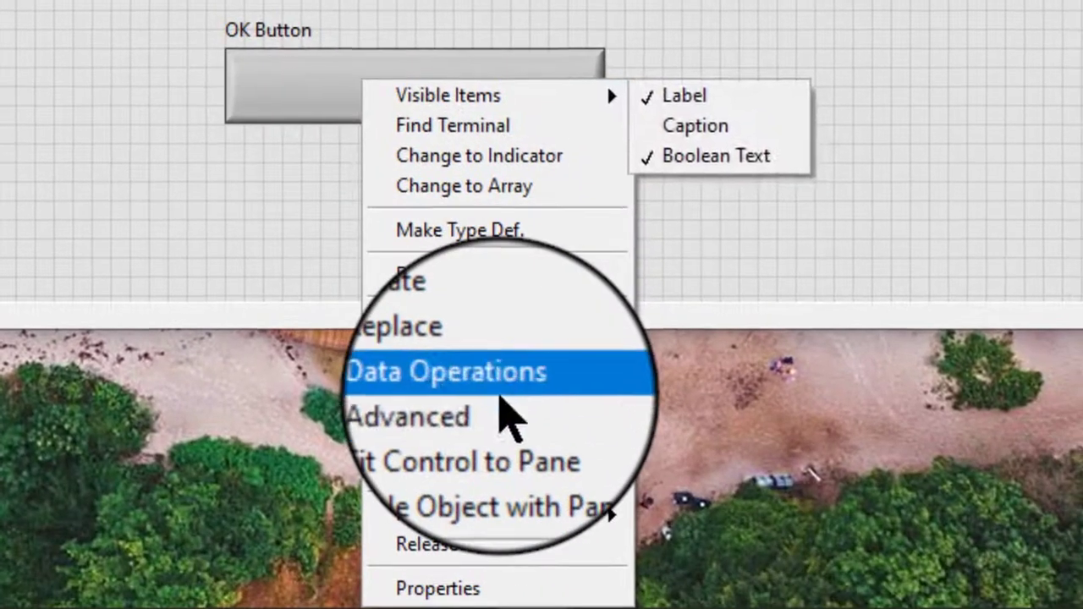
mouse_move(506, 413)
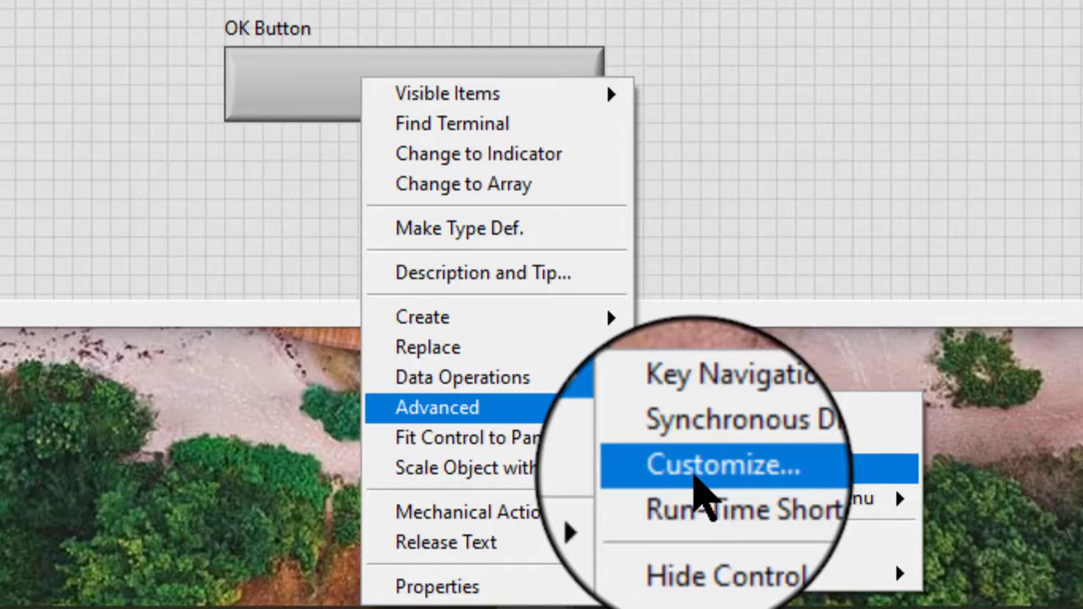
Open the OK button in the control editor, enable Multiple Text Strings, and apply the changes.
left_click(696, 471)
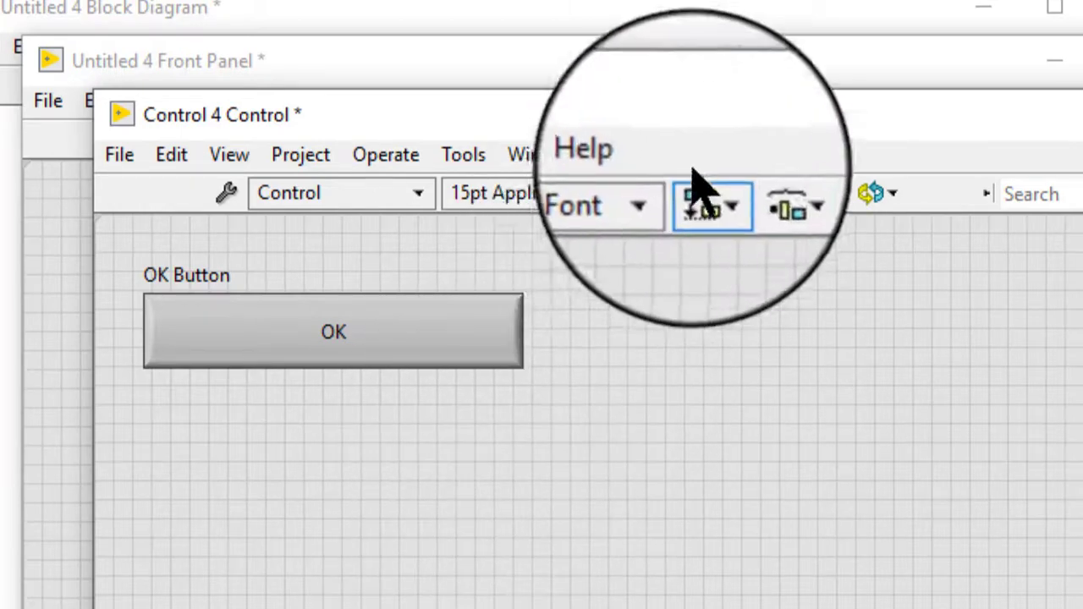
left_click(448, 331)
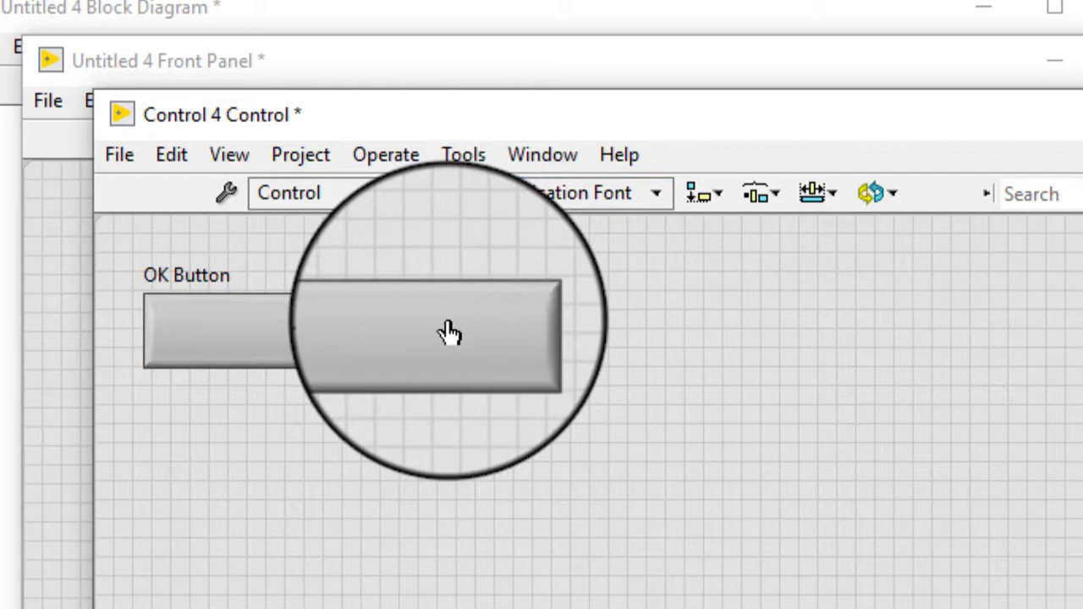
right_click(452, 317)
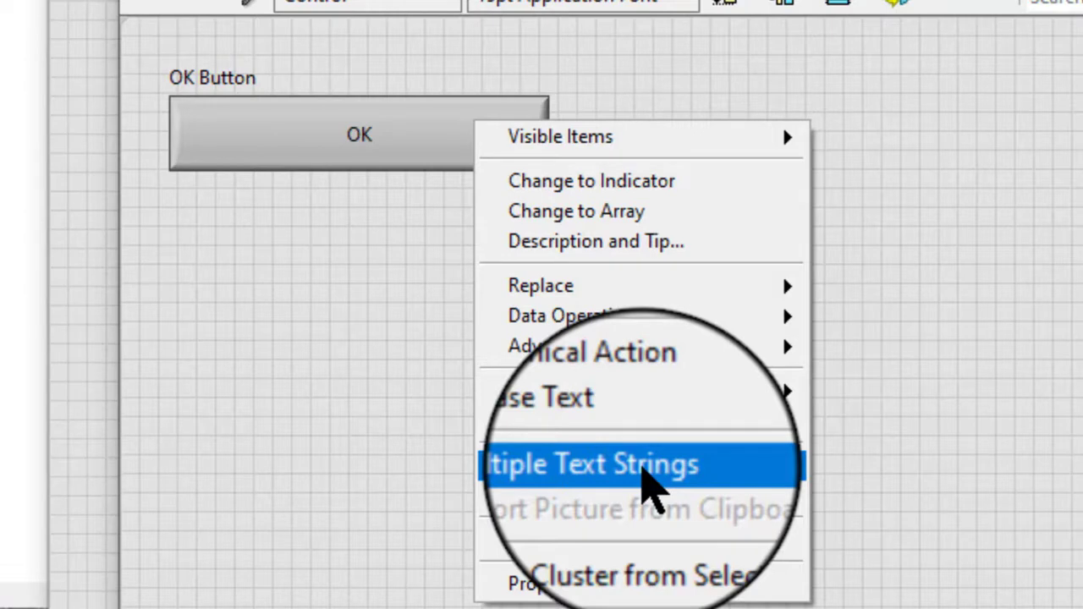
left_click(641, 470)
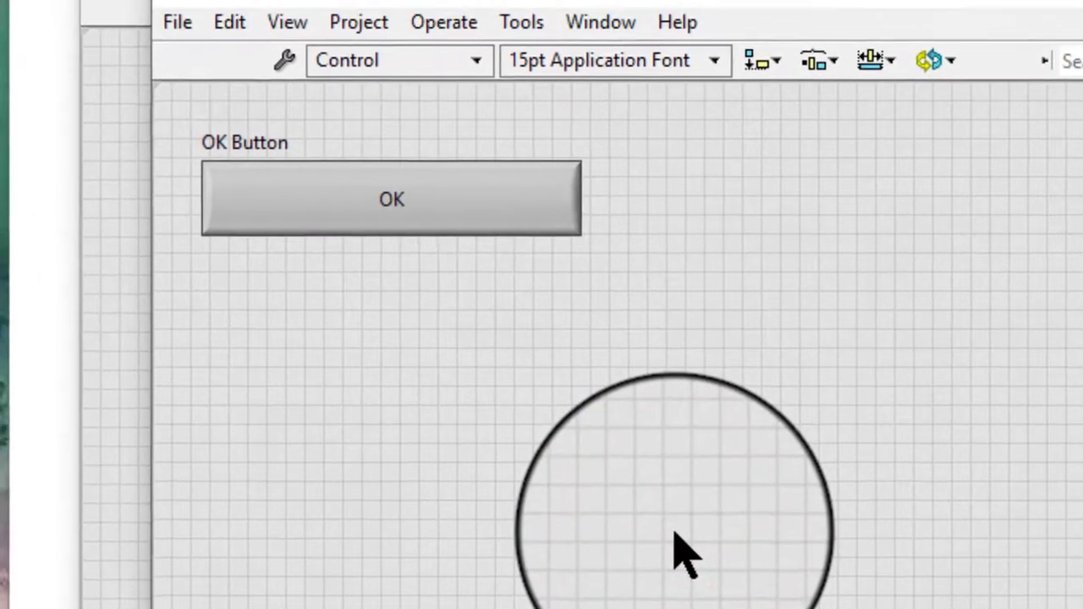
left_click(182, 23)
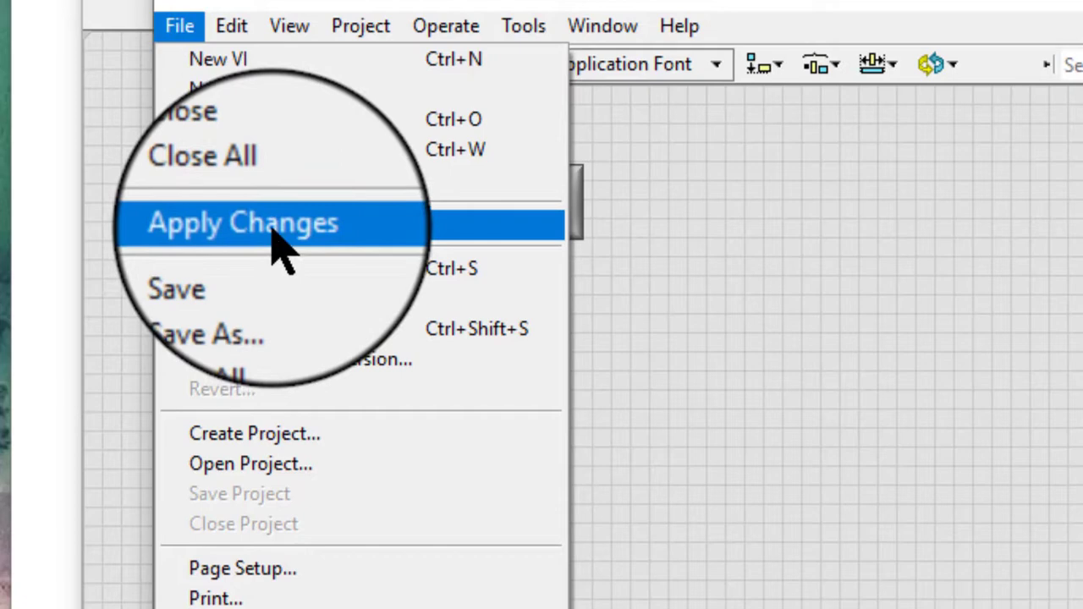
left_click(275, 230)
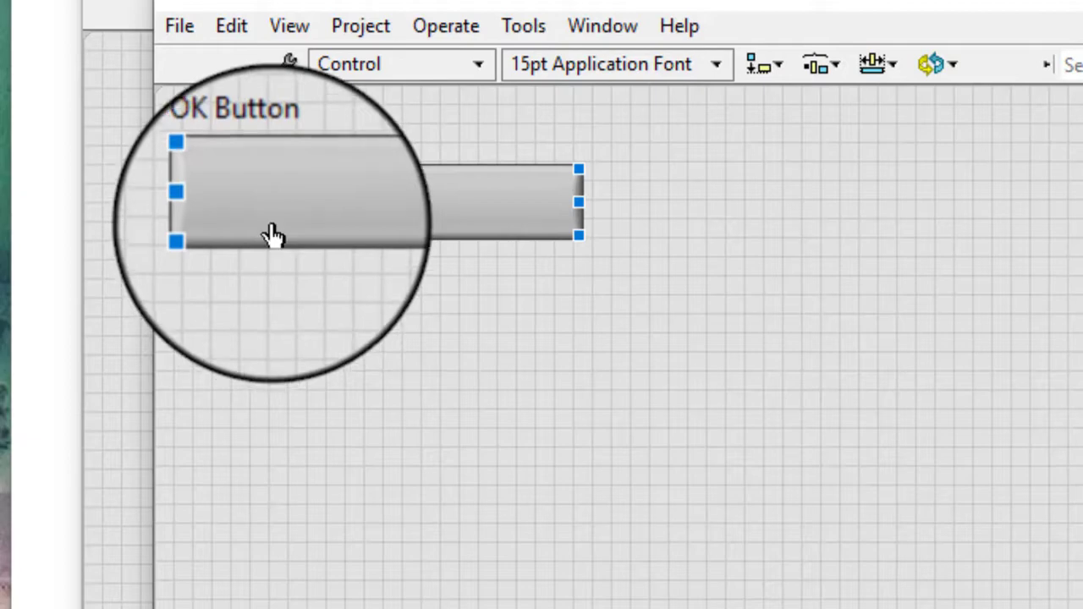
Save the customized control as Control 4.ctl on the Desktop and check its file icon.
left_click(182, 27)
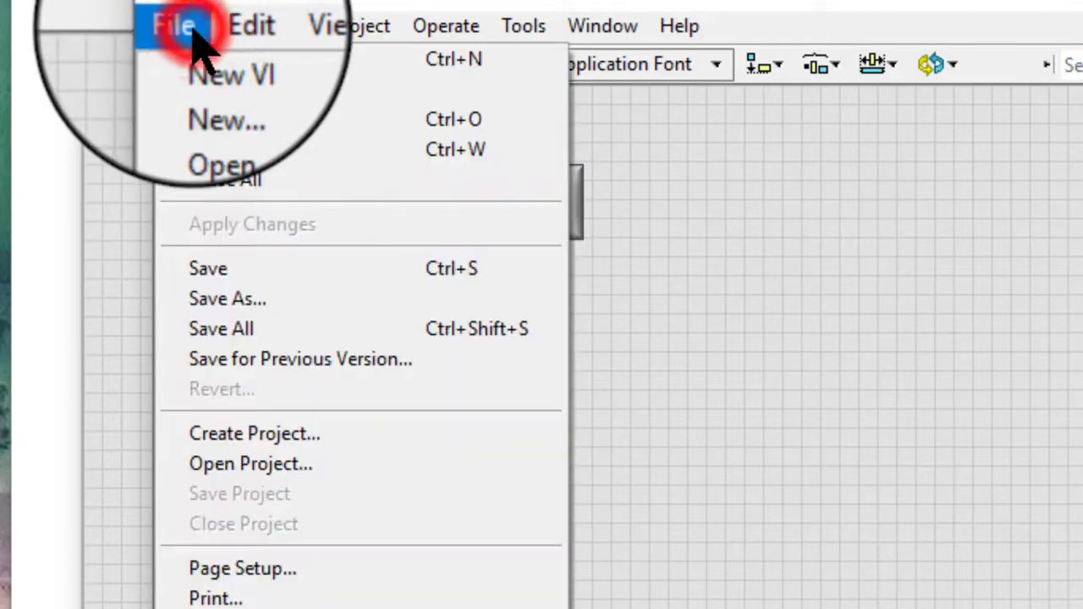
left_click(269, 295)
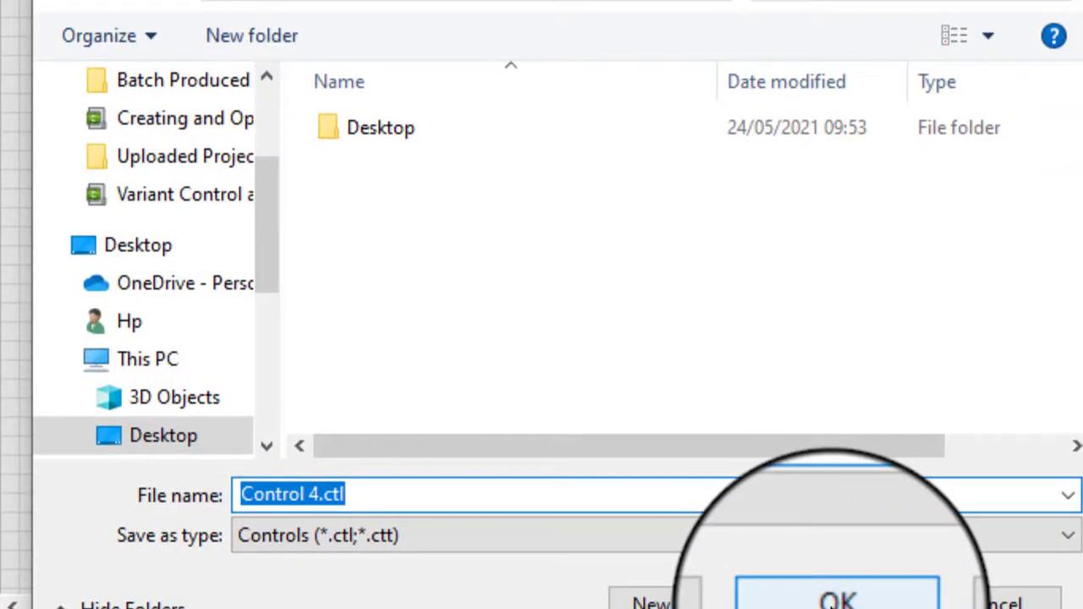
left_click(836, 596)
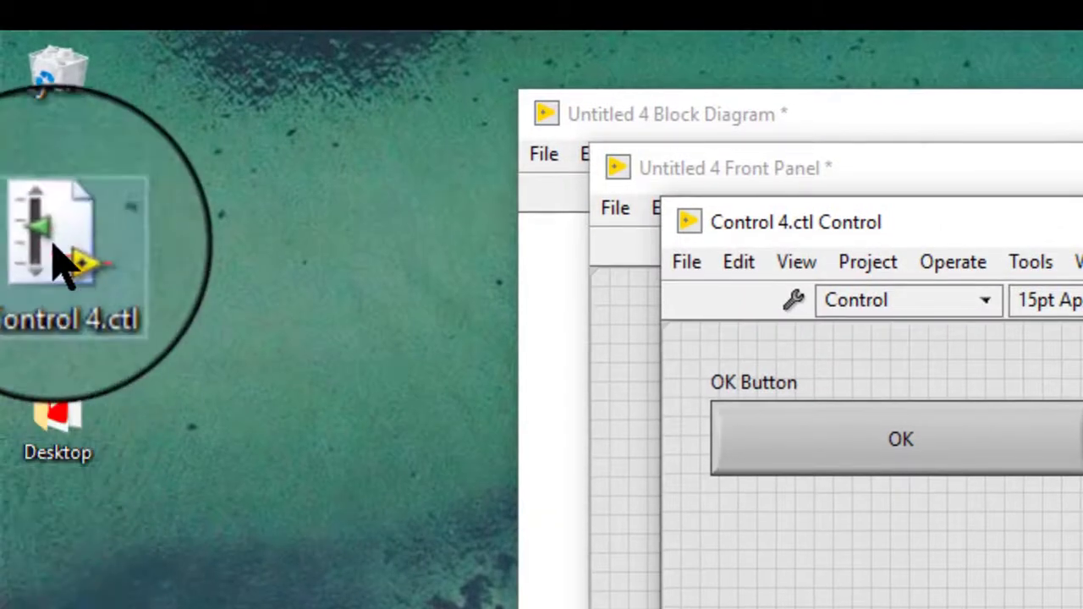
left_click(55, 247)
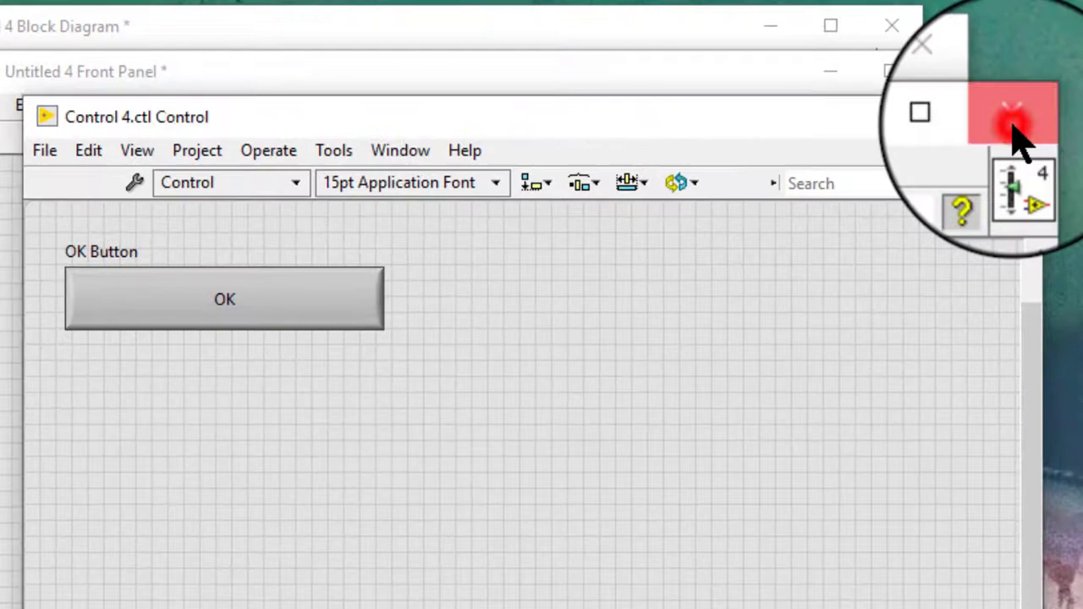
Close the Control 4.ctl editor and delete the OK button and its label from the front panel.
left_click(1016, 125)
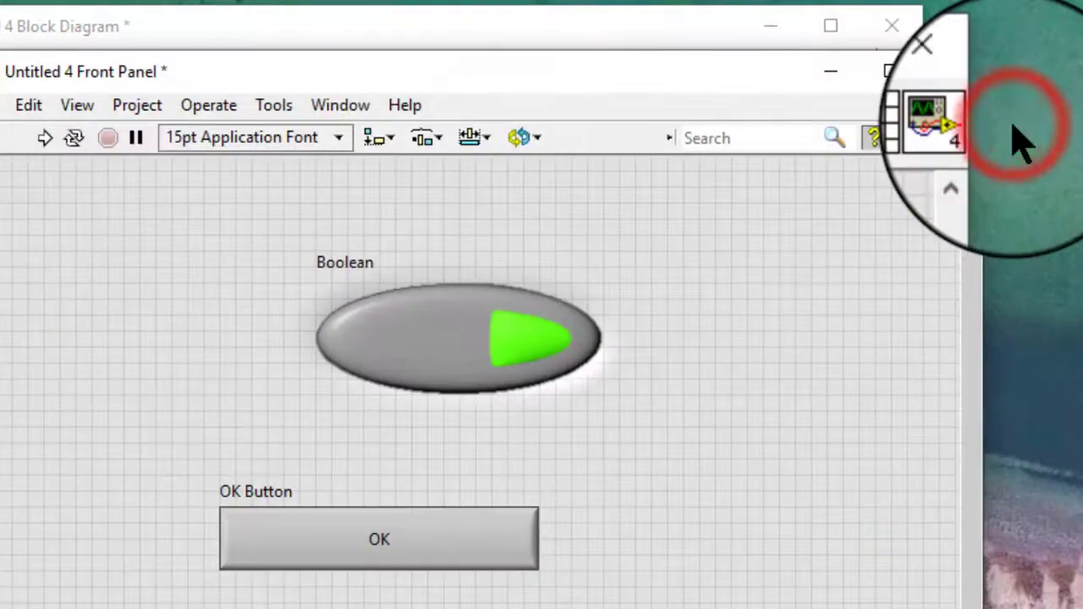
left_click(518, 287)
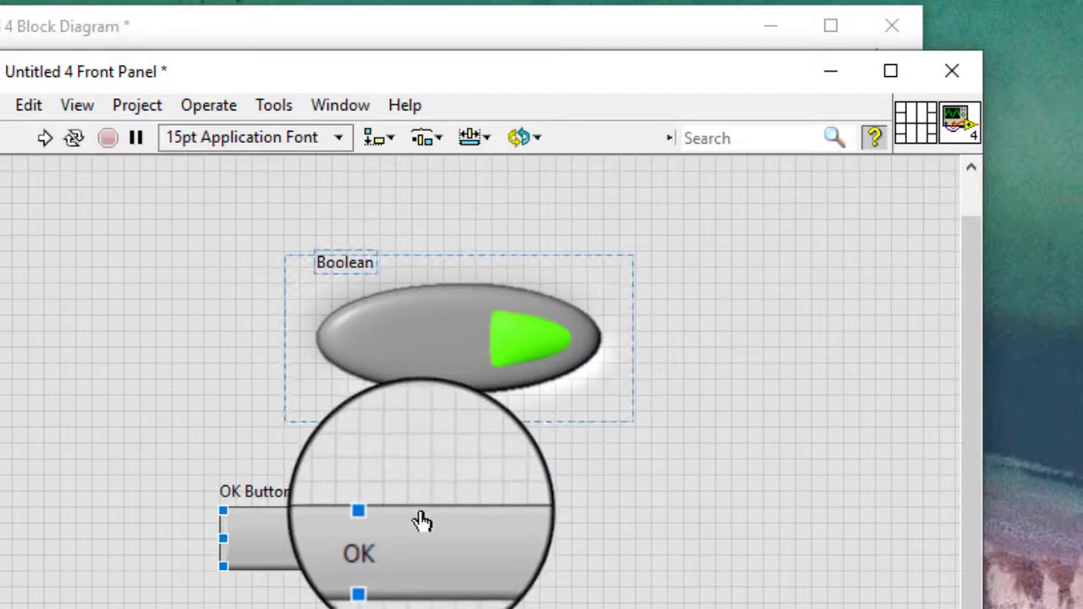
left_click_drag(161, 433, 677, 605)
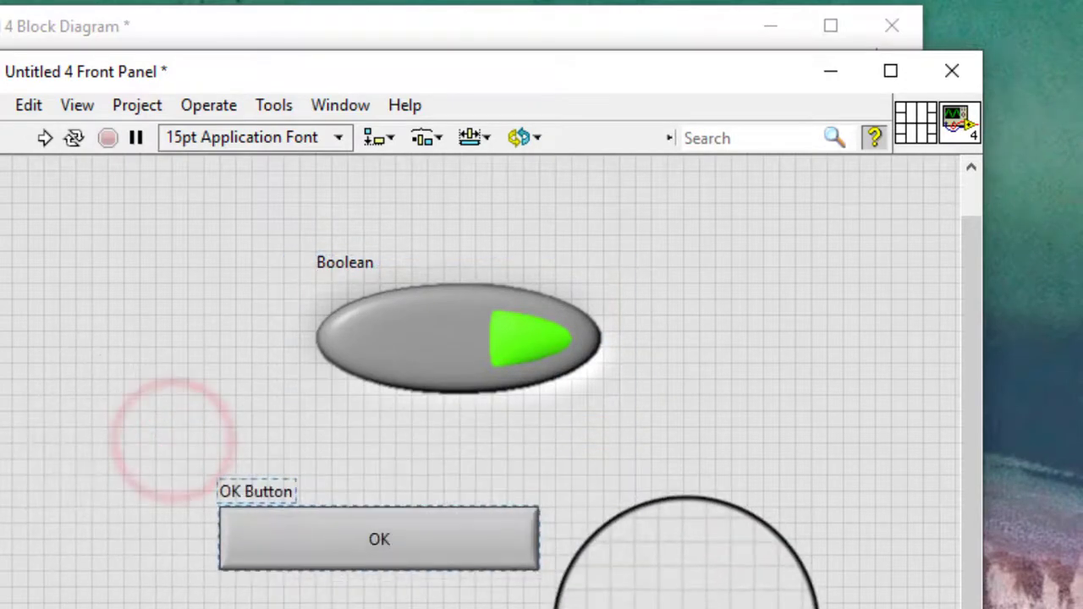
key("Delete")
Add a writable Colors [4] property node for the Boolean below it on the block diagram.
right_click(389, 336)
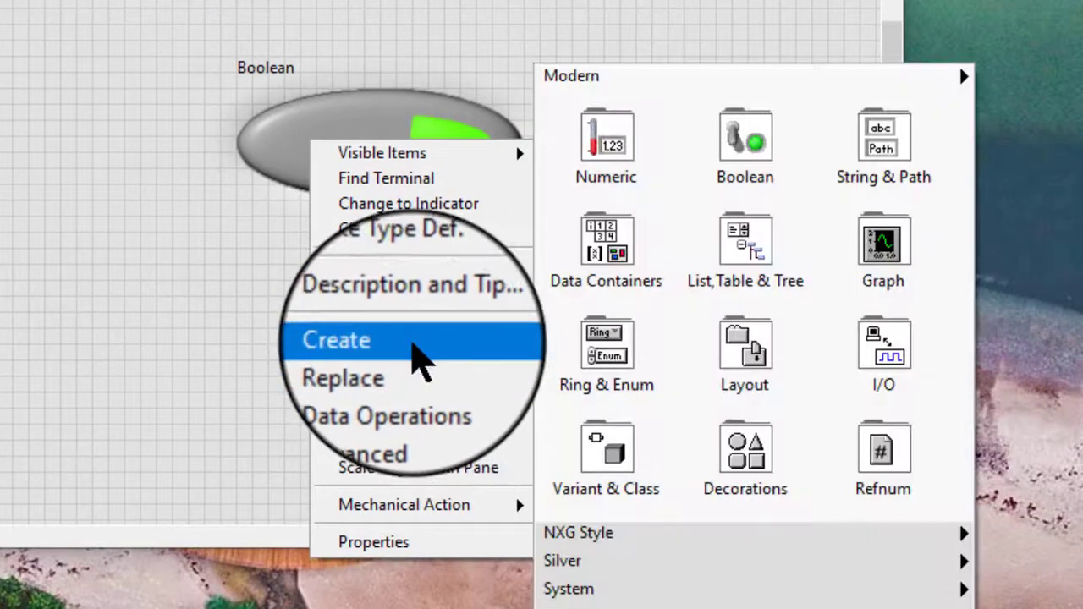
mouse_move(415, 342)
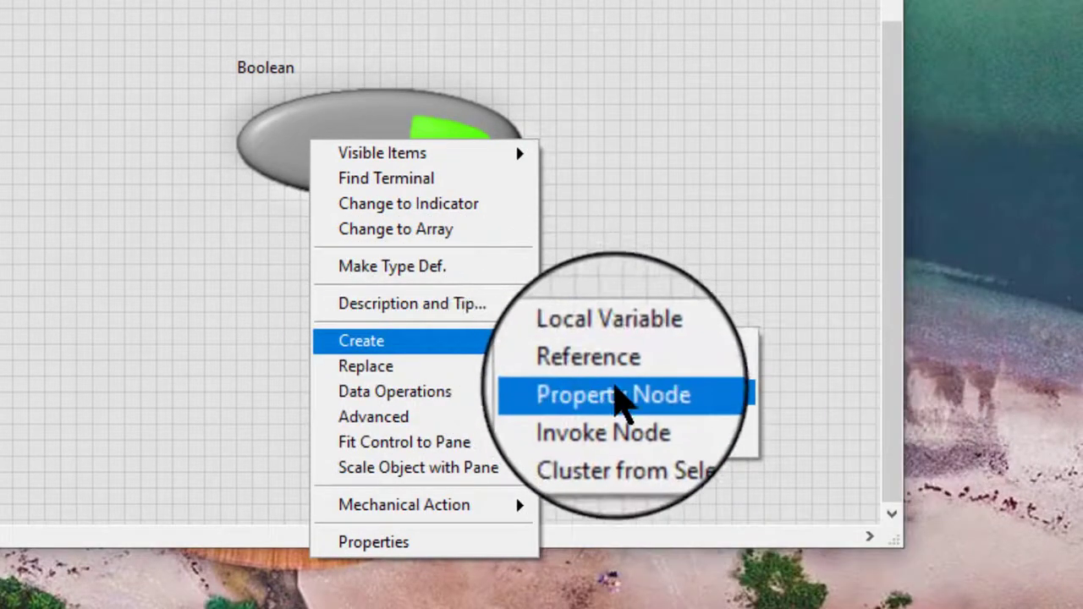
mouse_move(618, 391)
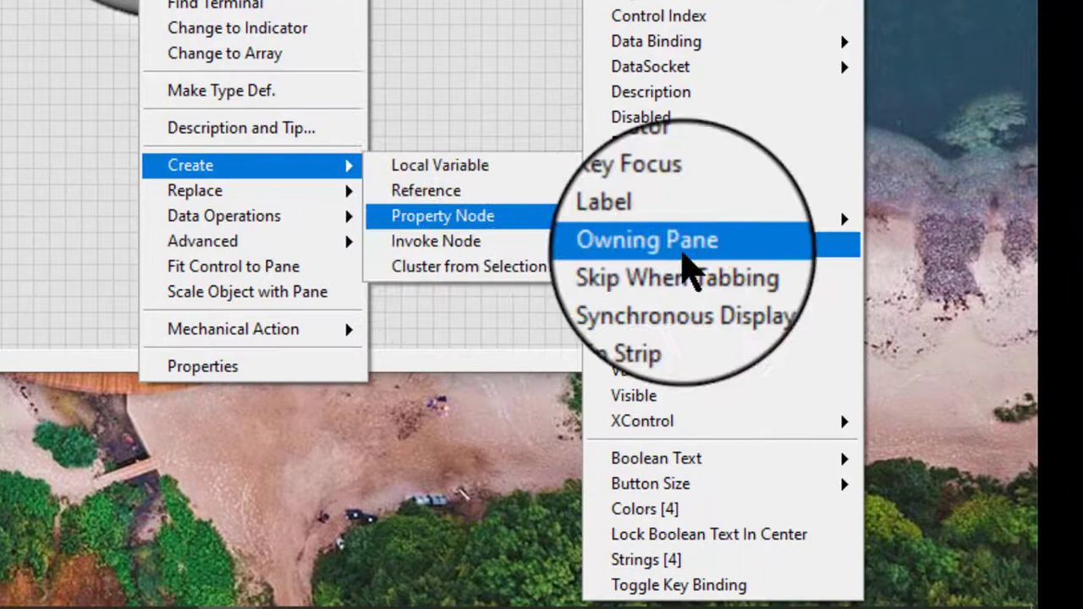
left_click(709, 511)
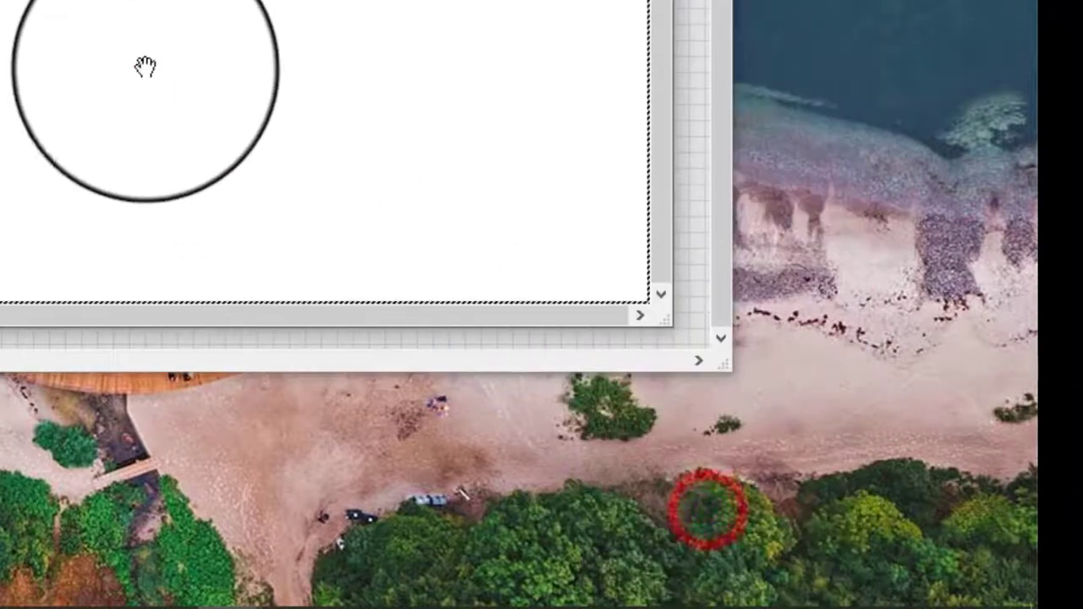
left_click(266, 206)
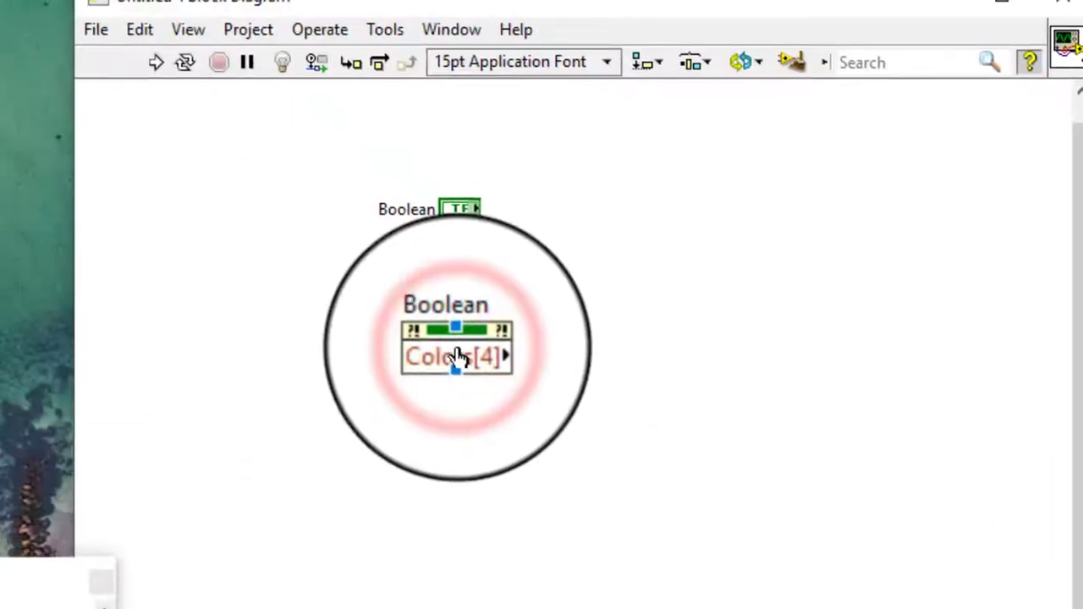
right_click(457, 357)
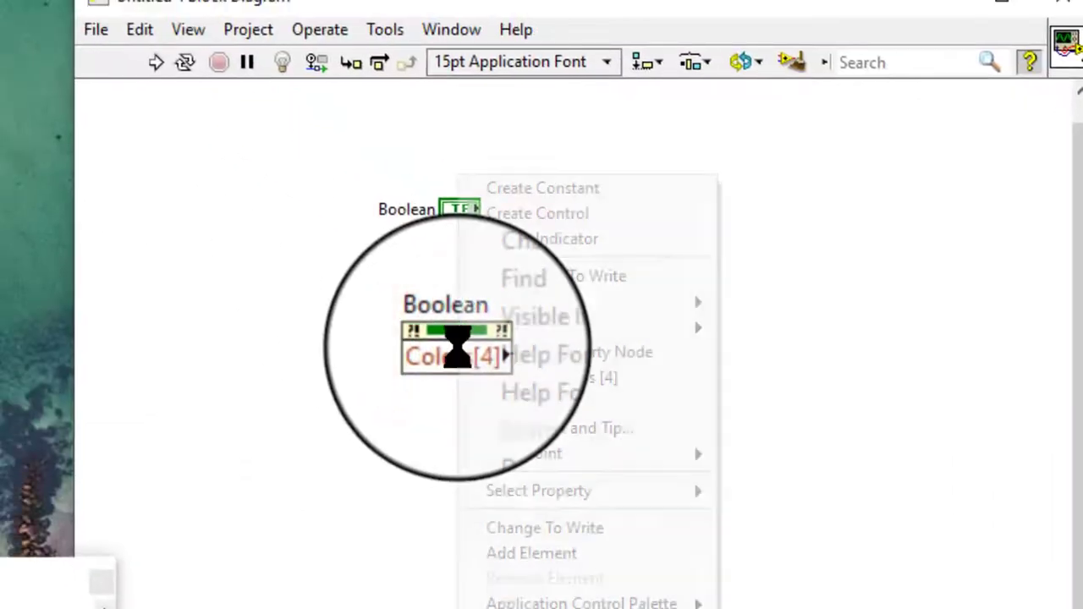
left_click(562, 260)
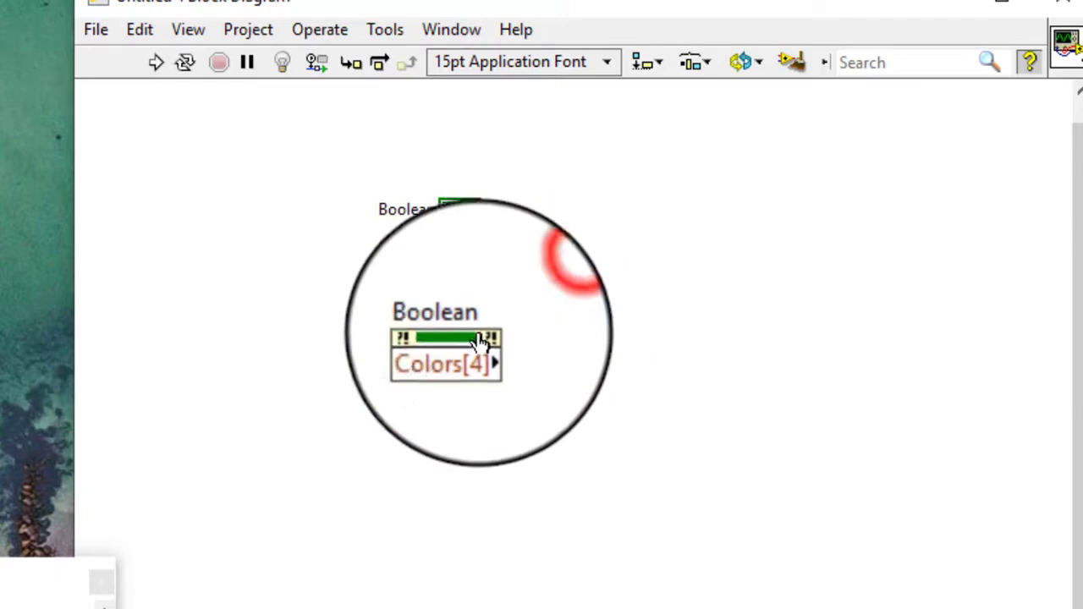
Create a Colors [4] control wired to the property node and view the front panel.
right_click(417, 357)
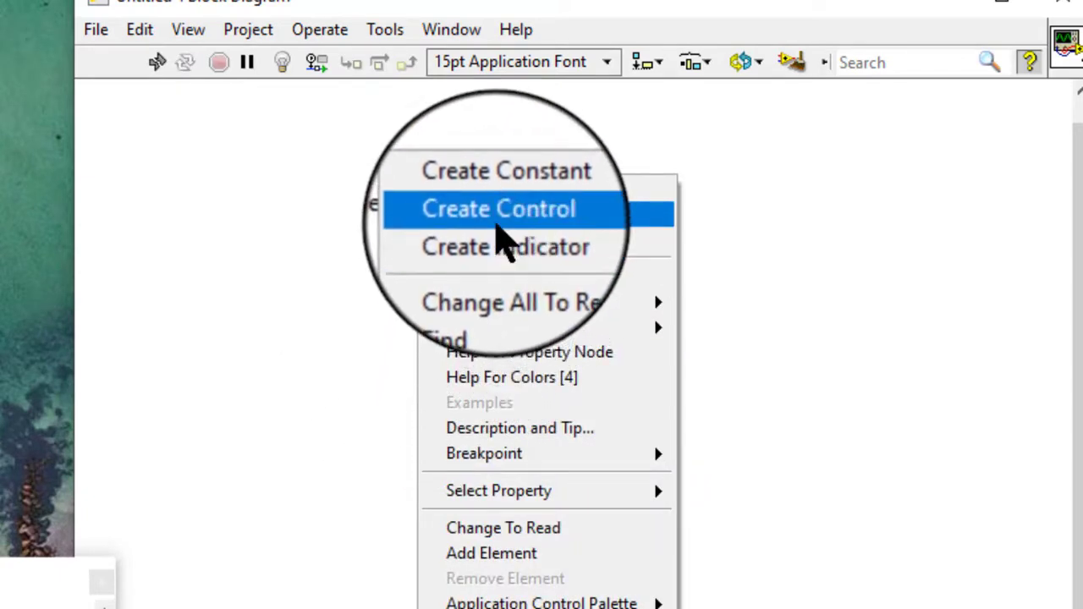
left_click(494, 226)
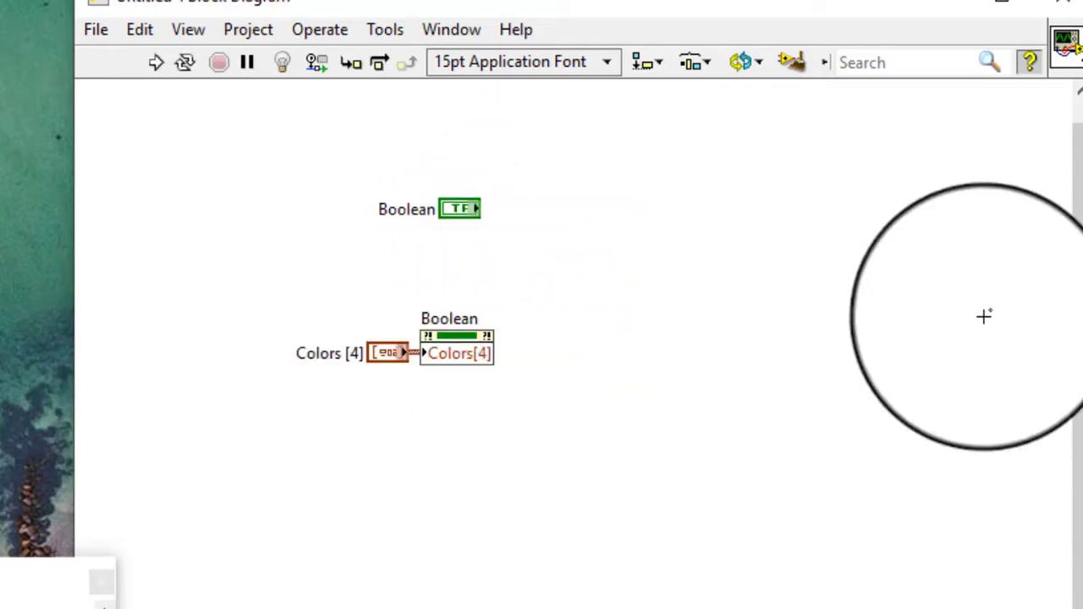
key("ctrl+e")
Set the Colors array's first element to cyan and its second to red.
left_click(253, 185)
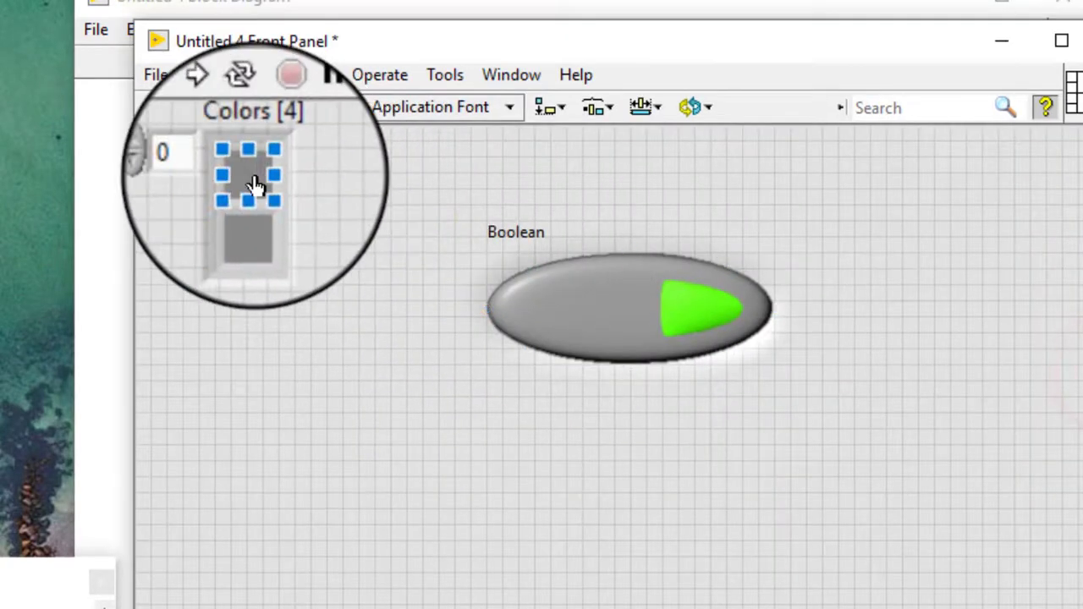
left_click(254, 185)
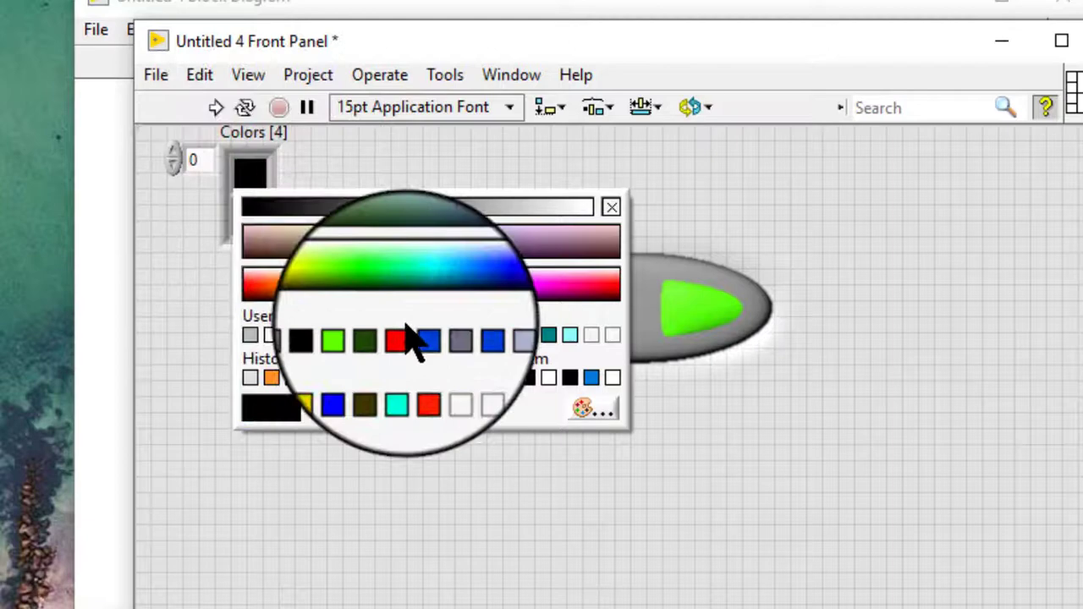
left_click(420, 286)
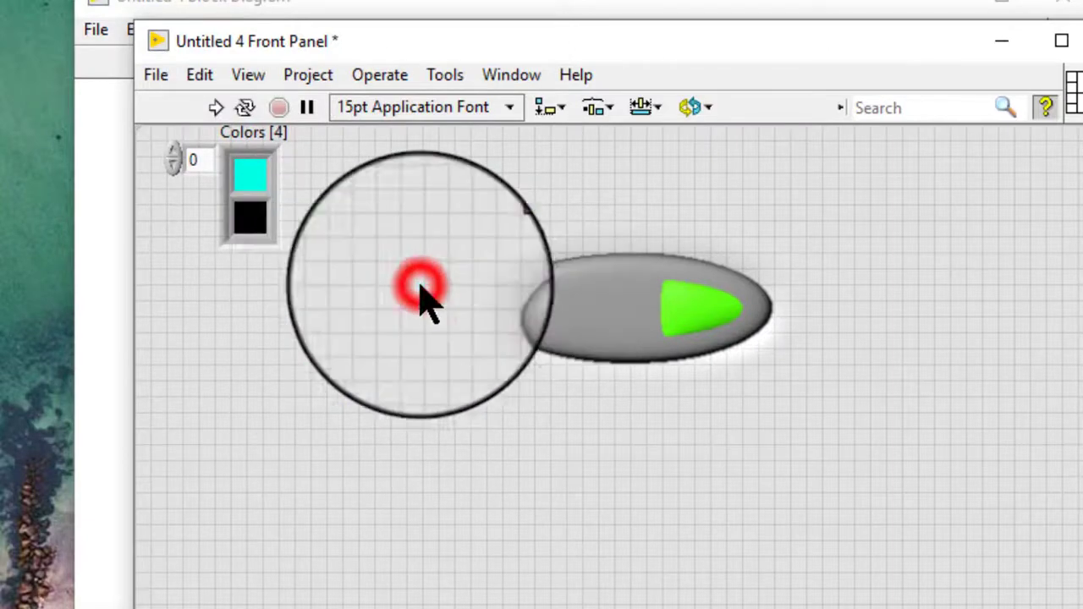
left_click(252, 216)
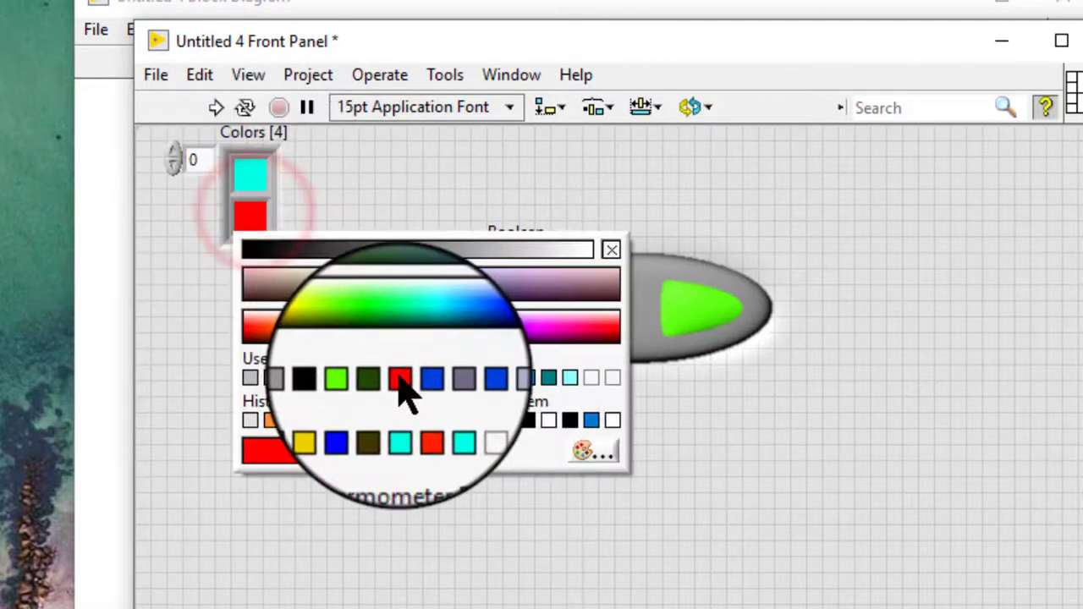
left_click(401, 381)
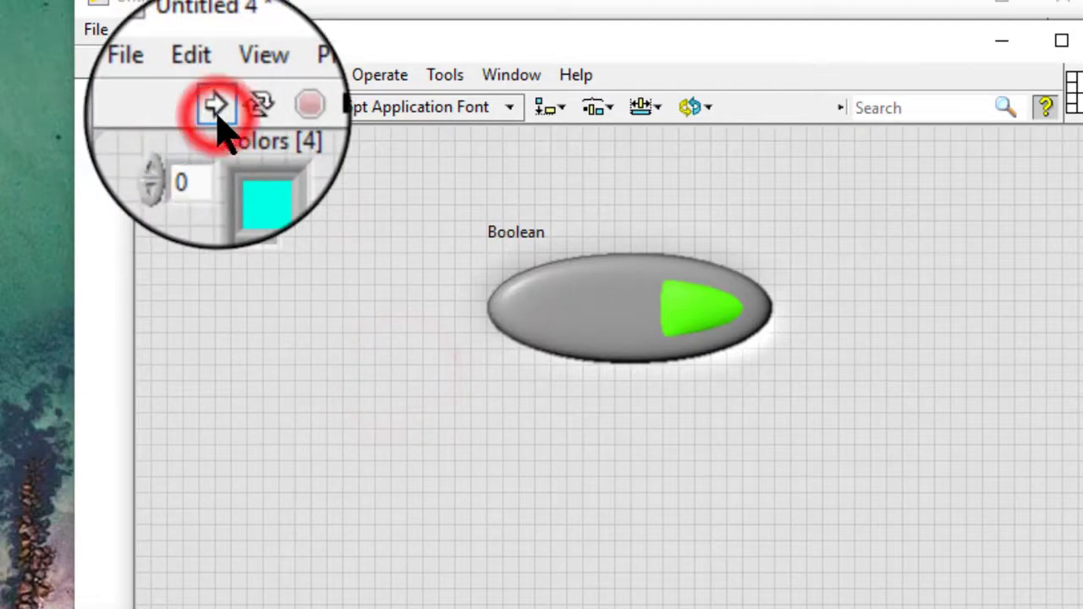
Run the VI and toggle the Boolean button several times to see it turn cyan.
left_click(216, 108)
left_click(603, 325)
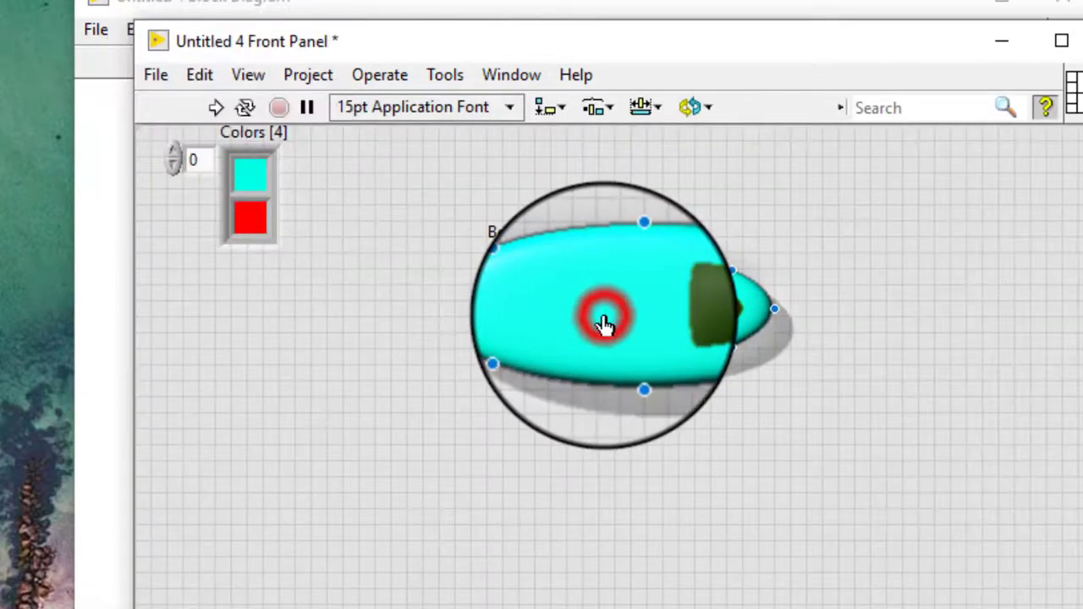
left_click(603, 324)
left_click(603, 324)
left_click(603, 324)
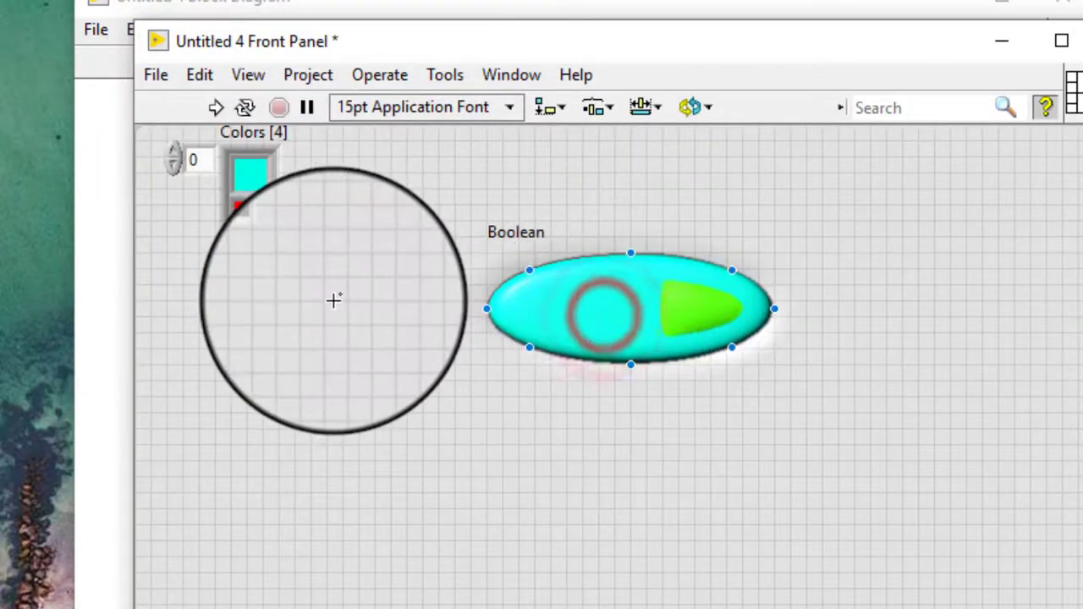
left_click(334, 300)
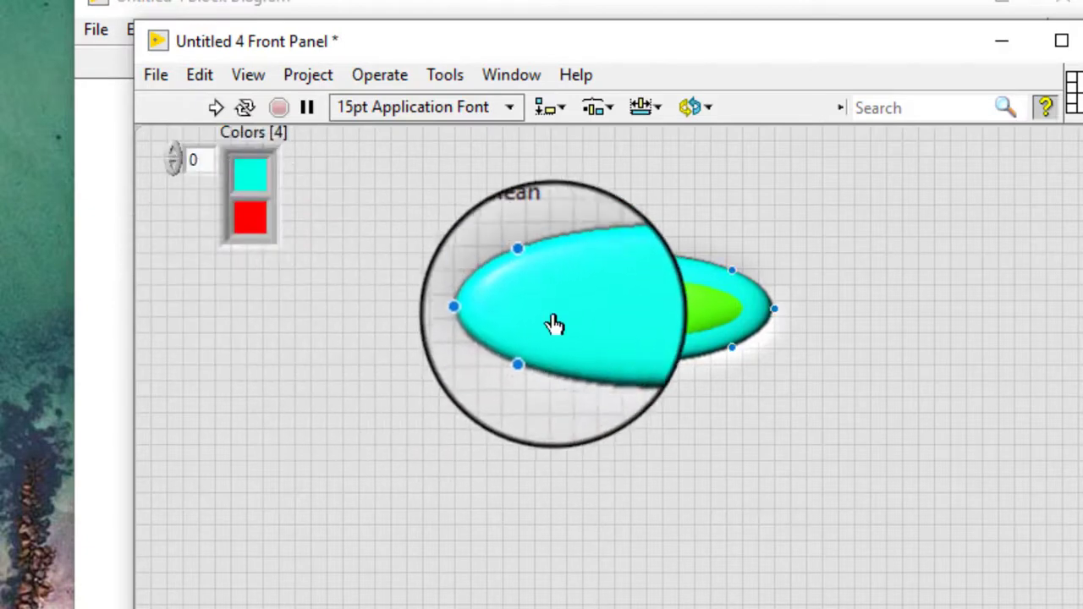
Add a Strings [4] property node for the Boolean to the block diagram.
right_click(555, 325)
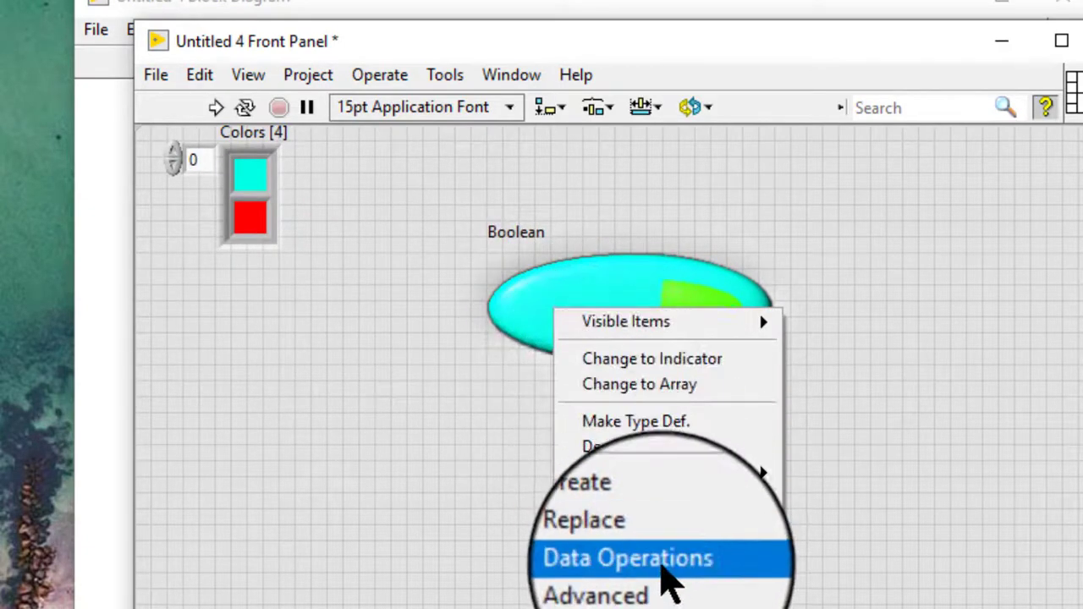
mouse_move(664, 568)
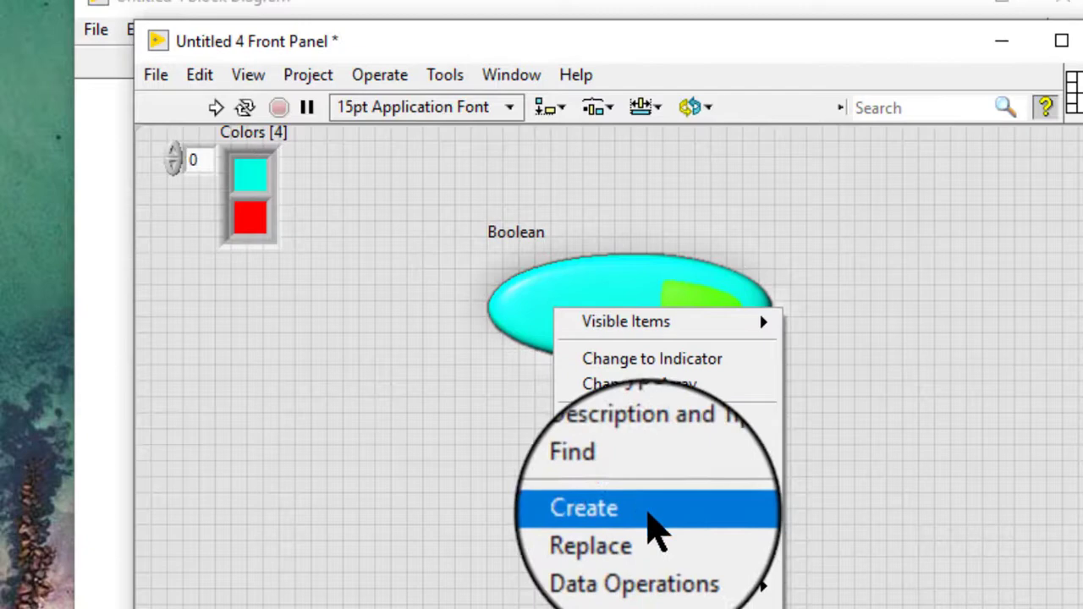
mouse_move(652, 511)
mouse_move(489, 226)
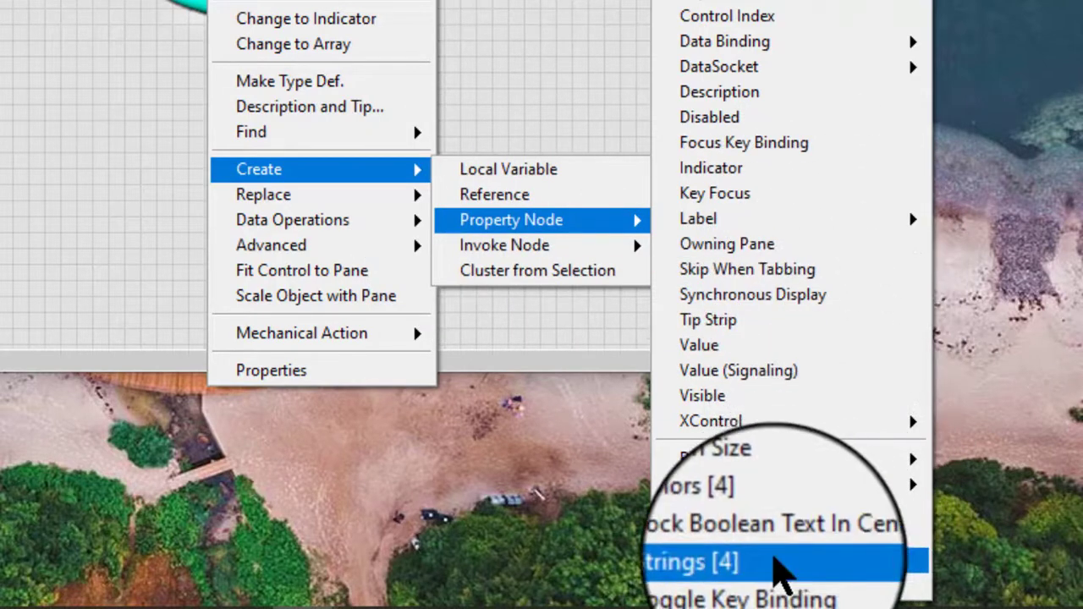
left_click(781, 564)
left_click(145, 182)
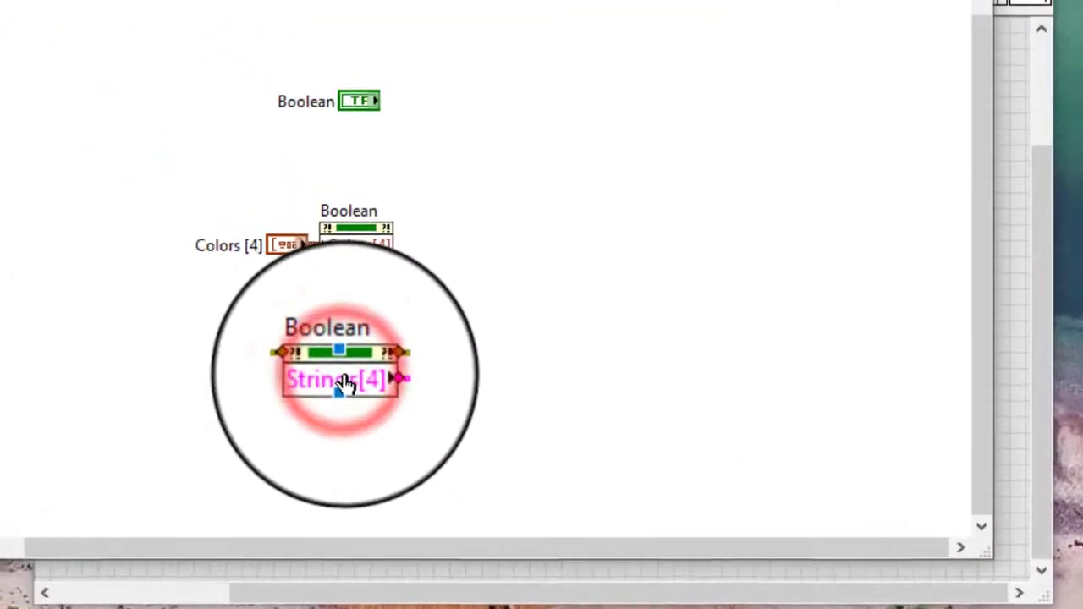
Change the Strings [4] node to write and create a Strings [4] array control for it.
right_click(346, 376)
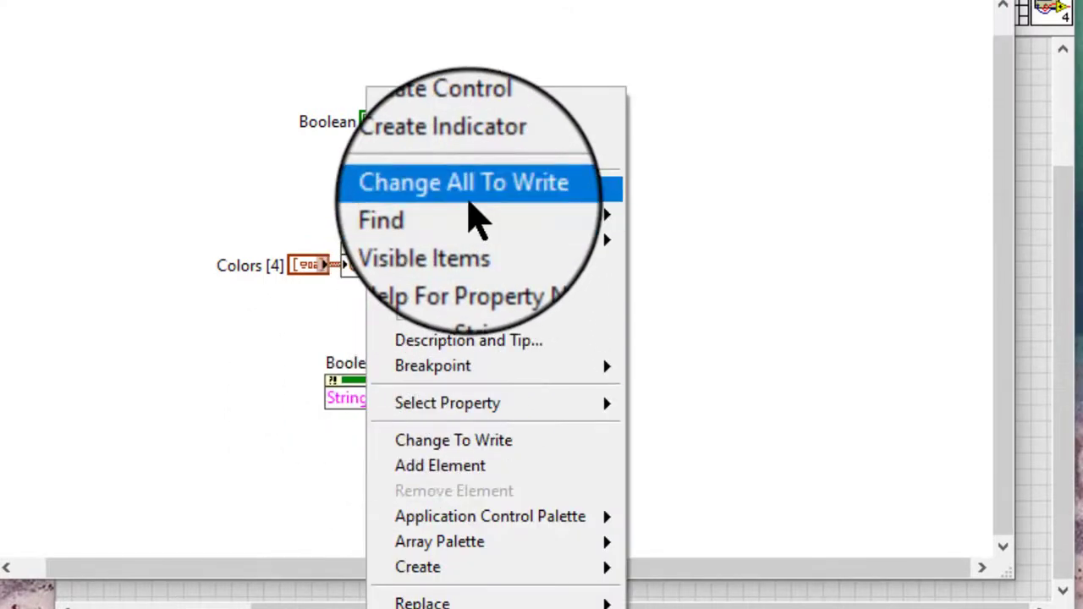
left_click(469, 200)
right_click(372, 391)
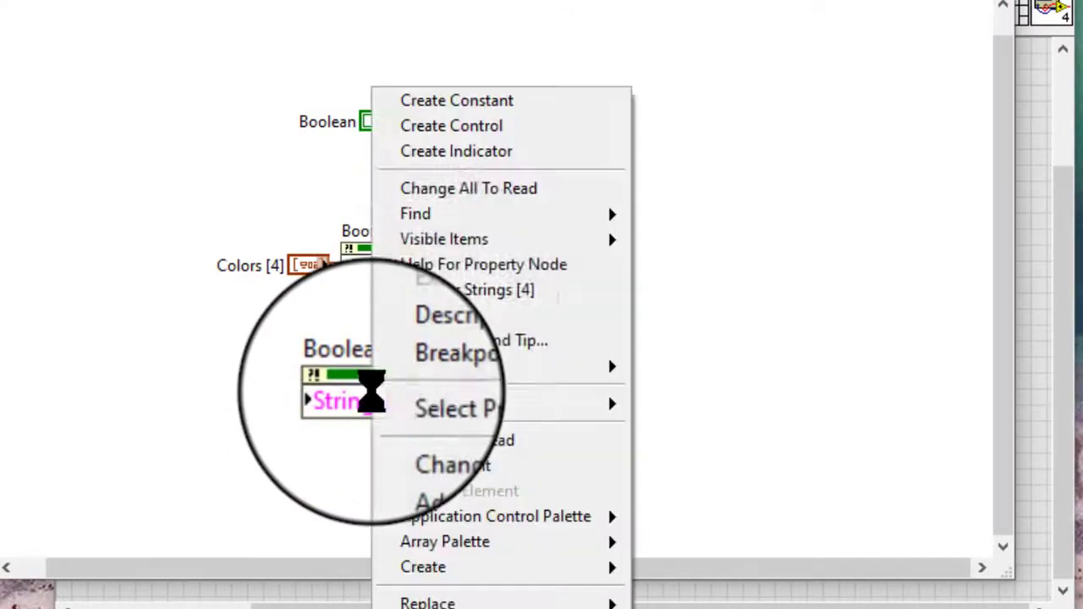
left_click(466, 138)
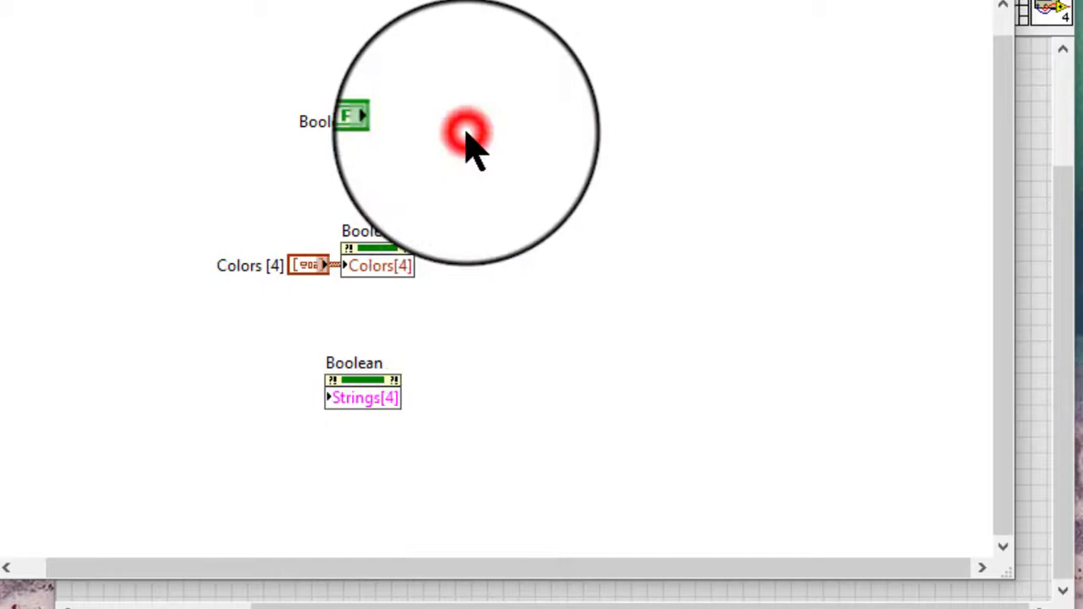
left_click(1038, 385)
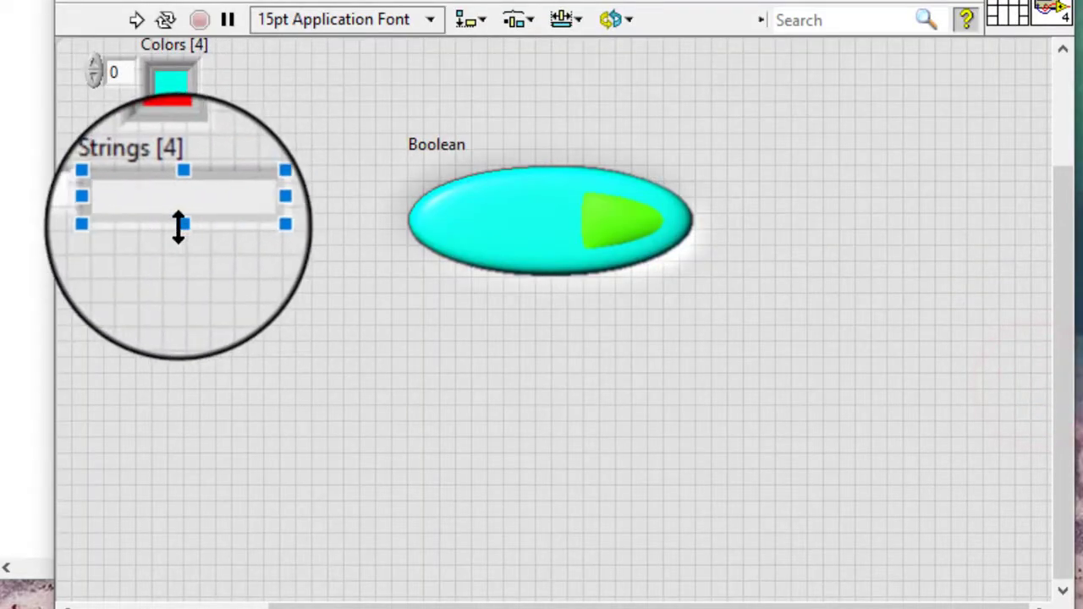
Expand the Strings array to two elements, show the Boolean text, and enter 'True' and 'False'.
left_click_drag(179, 225, 182, 258)
left_click(473, 223)
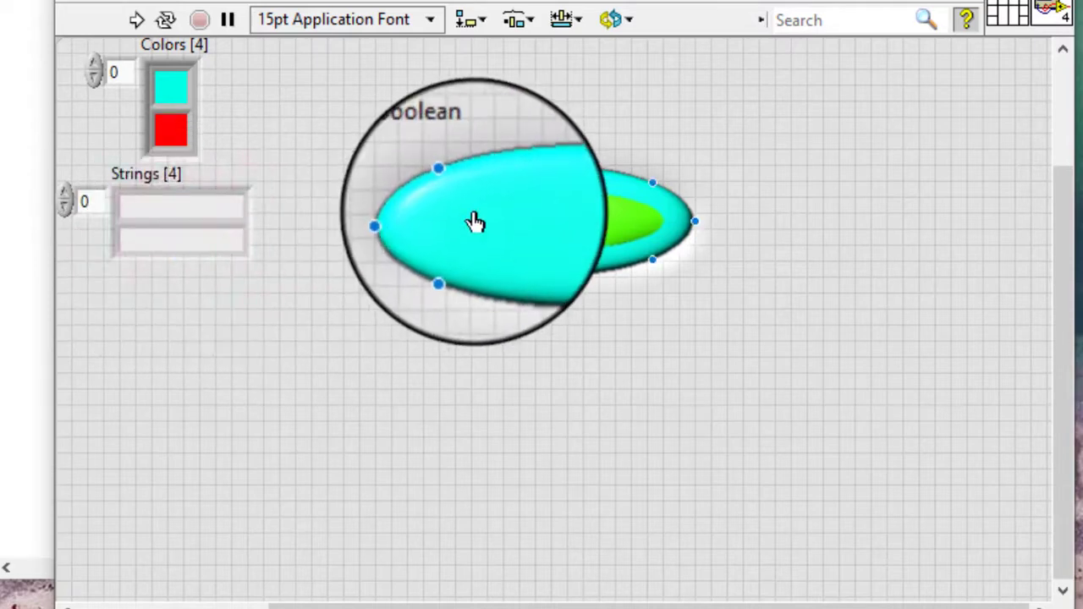
right_click(484, 226)
mouse_move(520, 223)
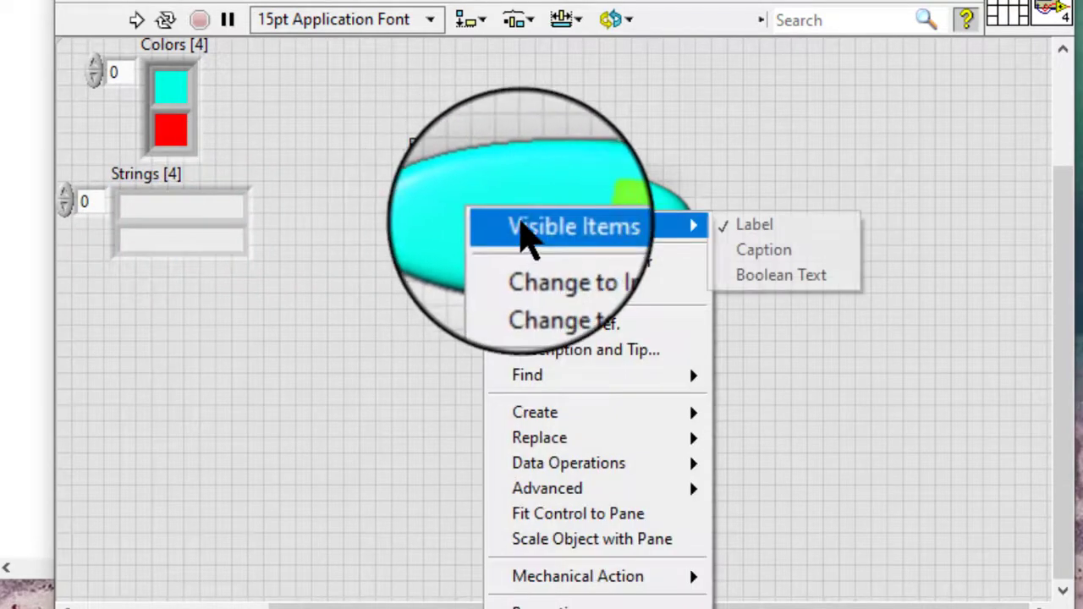
left_click(791, 275)
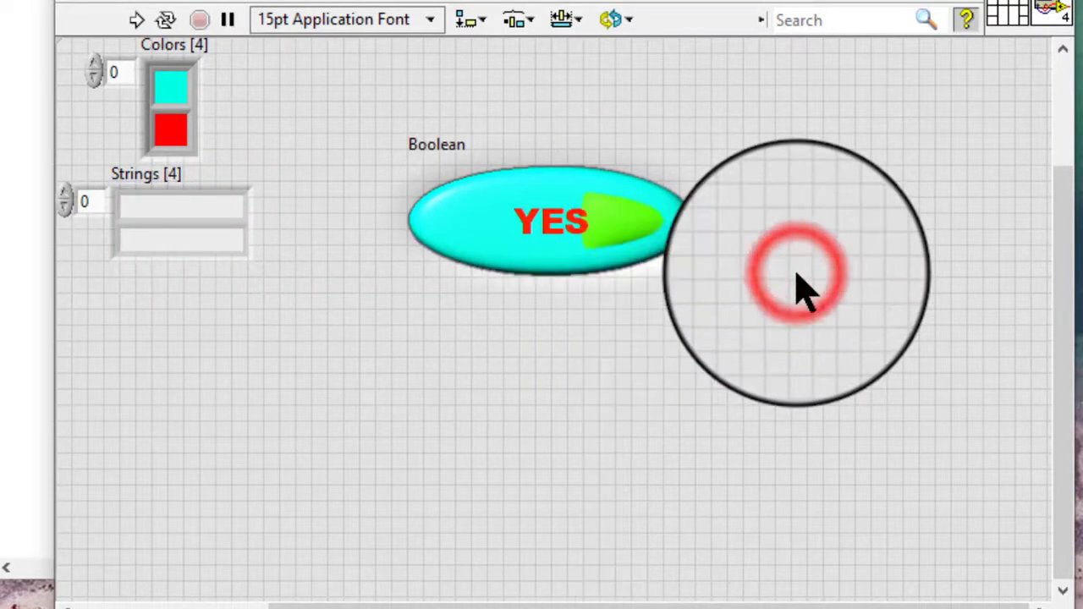
left_click(406, 318)
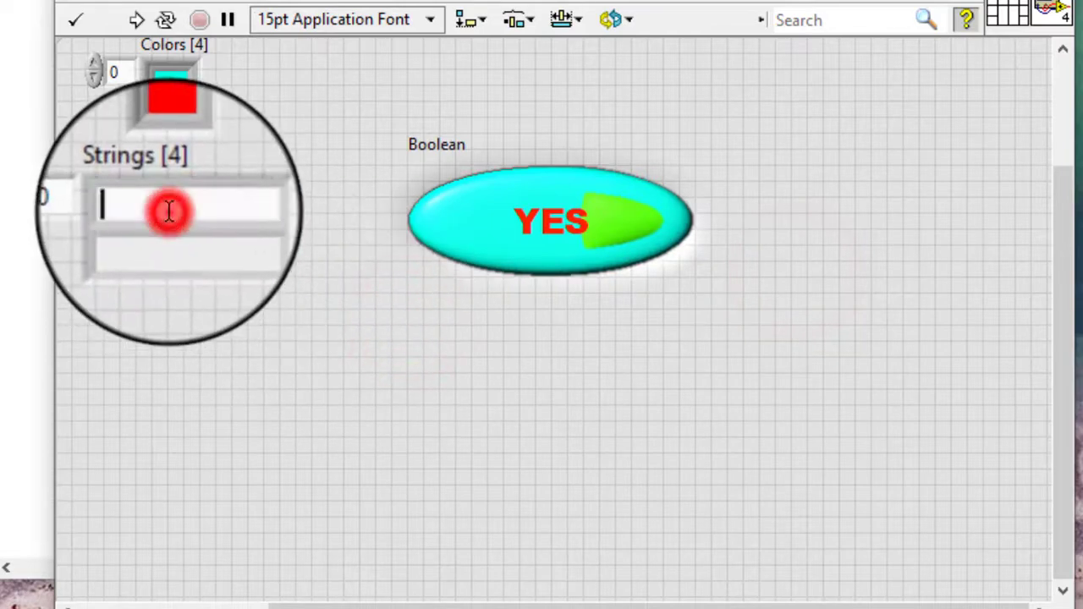
left_click(232, 241)
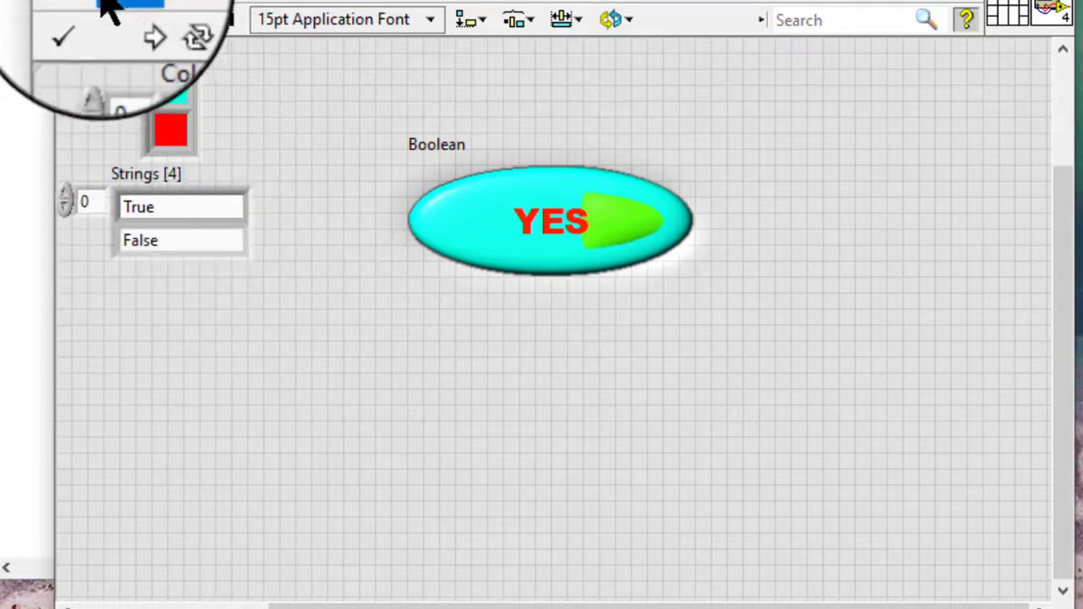
Run the VI and toggle the cyan Boolean so its text alternates between False and True.
left_click(136, 18)
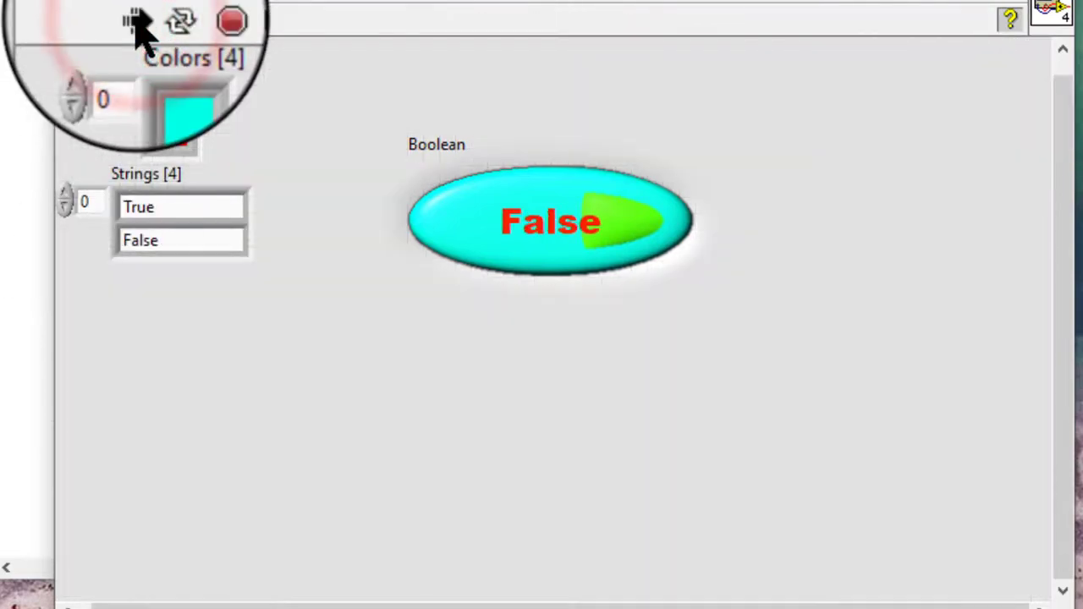
left_click(432, 195)
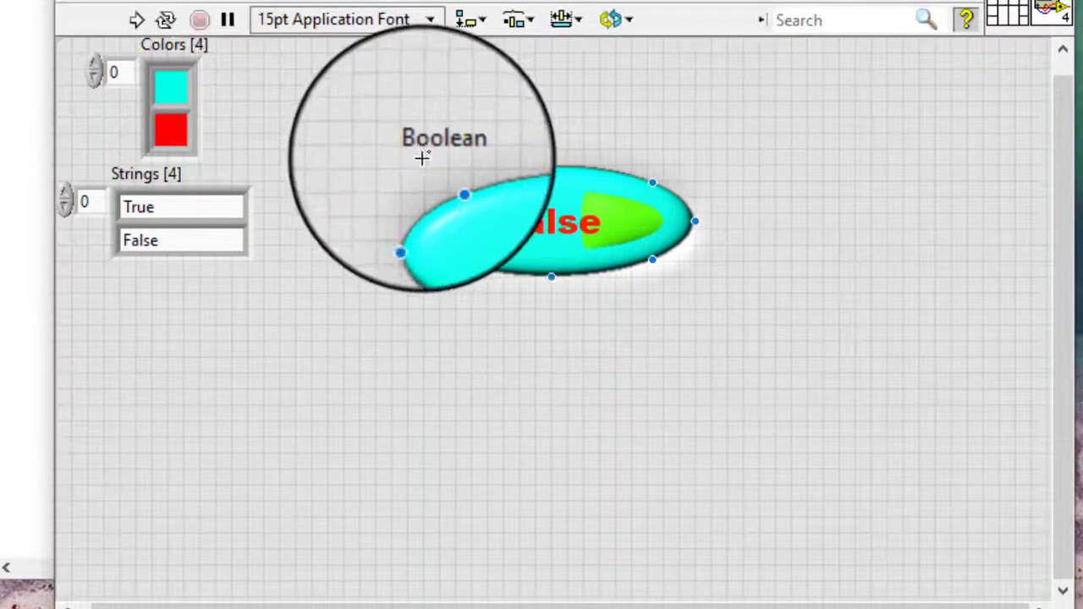
left_click(463, 237)
left_click(462, 237)
left_click(463, 237)
left_click(463, 237)
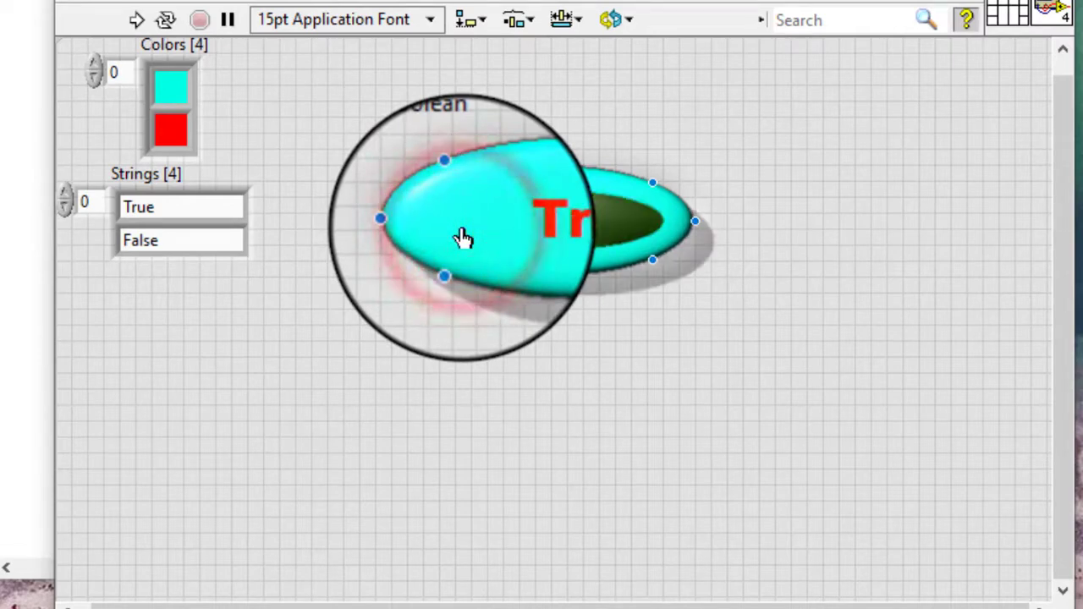
left_click(309, 251)
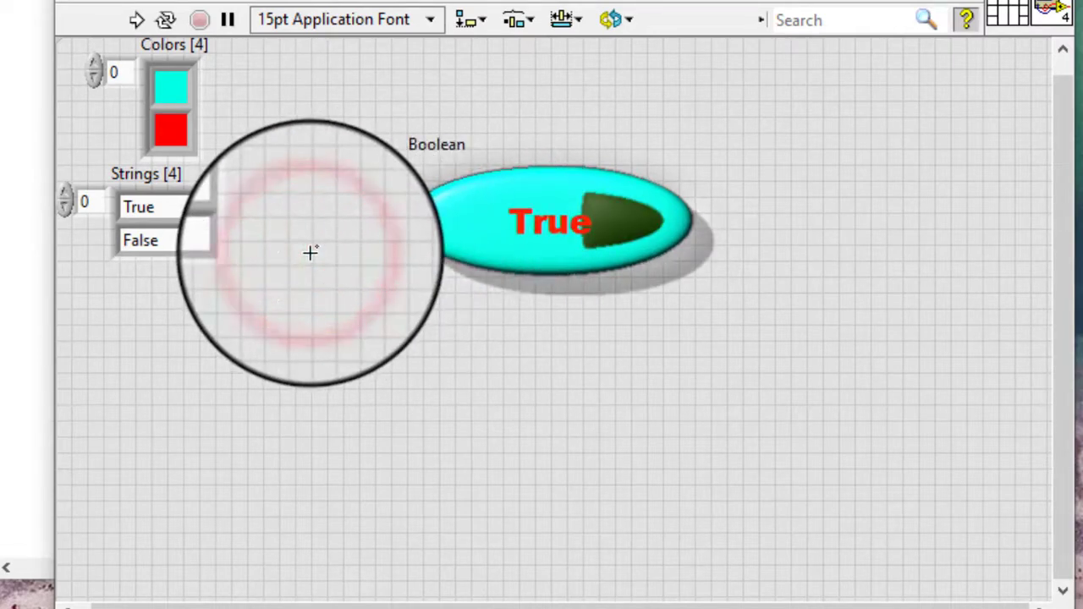